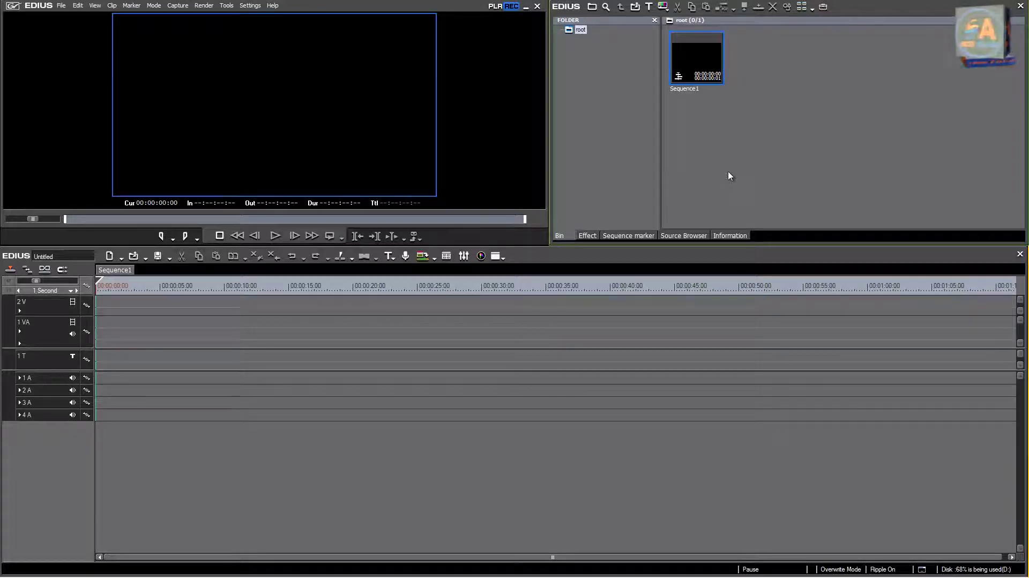
Step: Import the Mehndi Cinematic Highlights video into the bin and place it at the start of track 1 VA
double_click(728, 176)
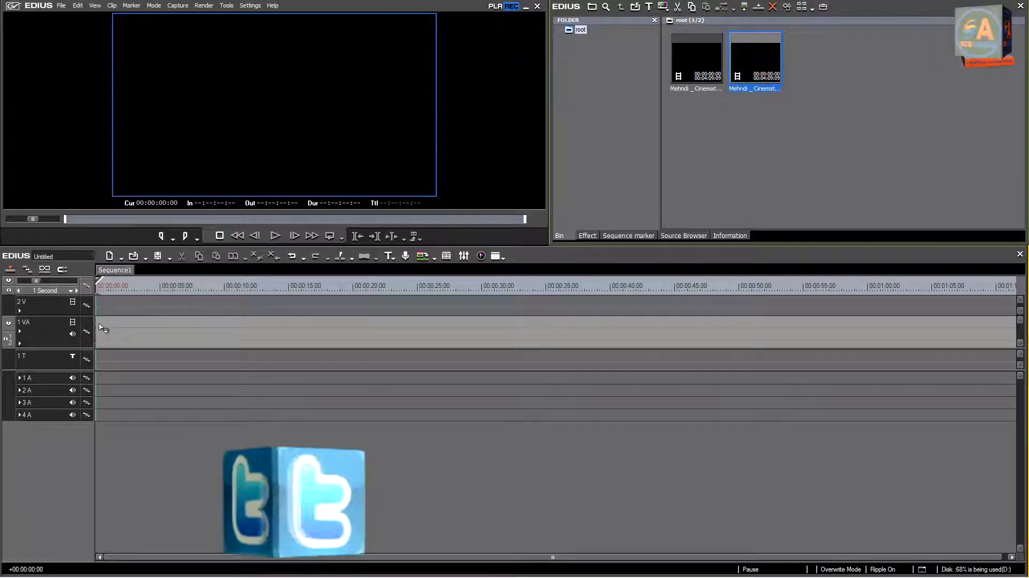
left_click_drag(102, 326, 100, 328)
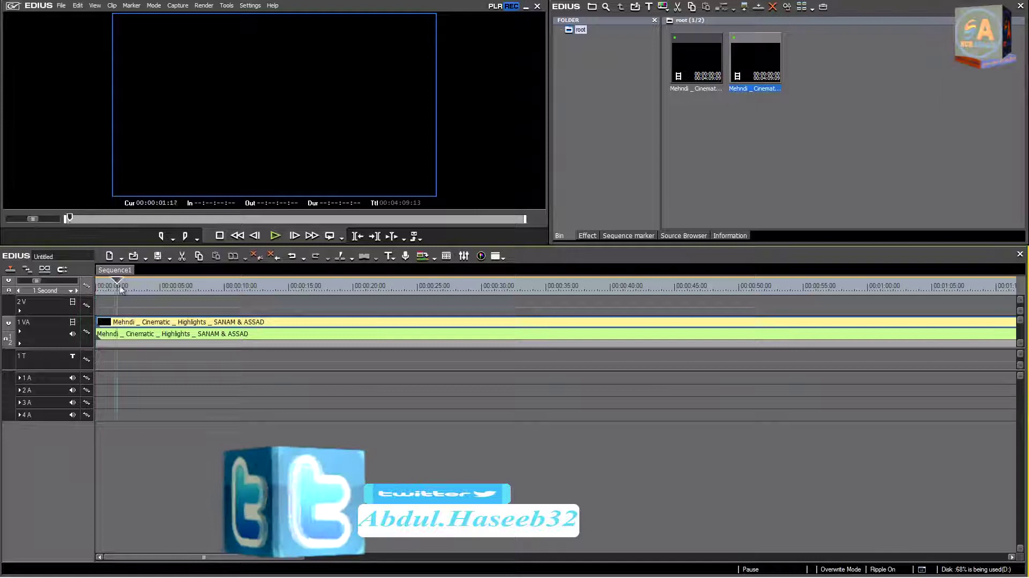
Step: Cut the Mehndi clip at 00:00:05:12, ripple-delete the opening portion, and return the playhead to the start of the timeline
left_click(177, 286)
mouse_move(172, 306)
left_mouse_down()
mouse_move(153, 306)
mouse_move(167, 307)
left_mouse_up()
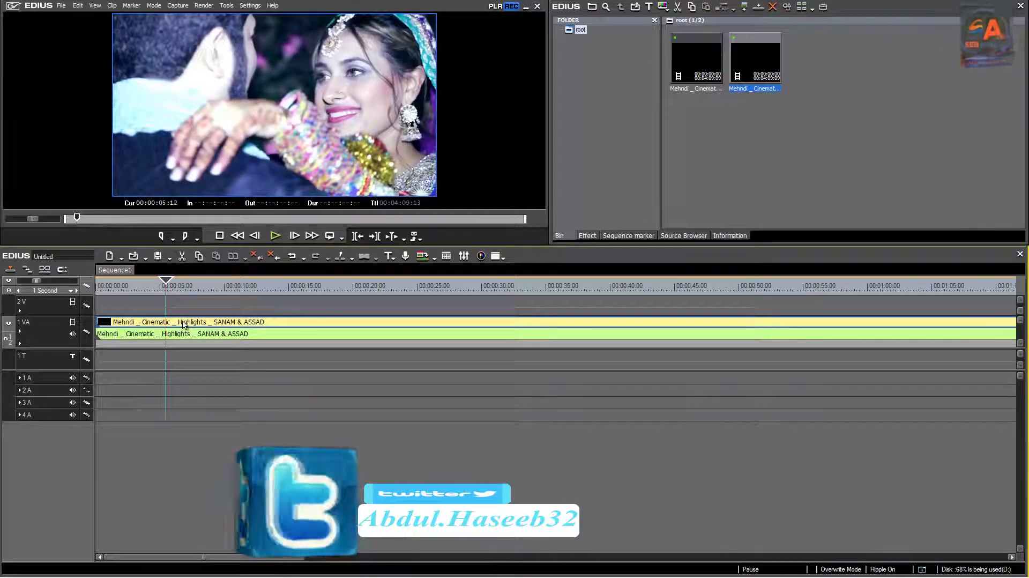
key("c")
left_click(146, 323)
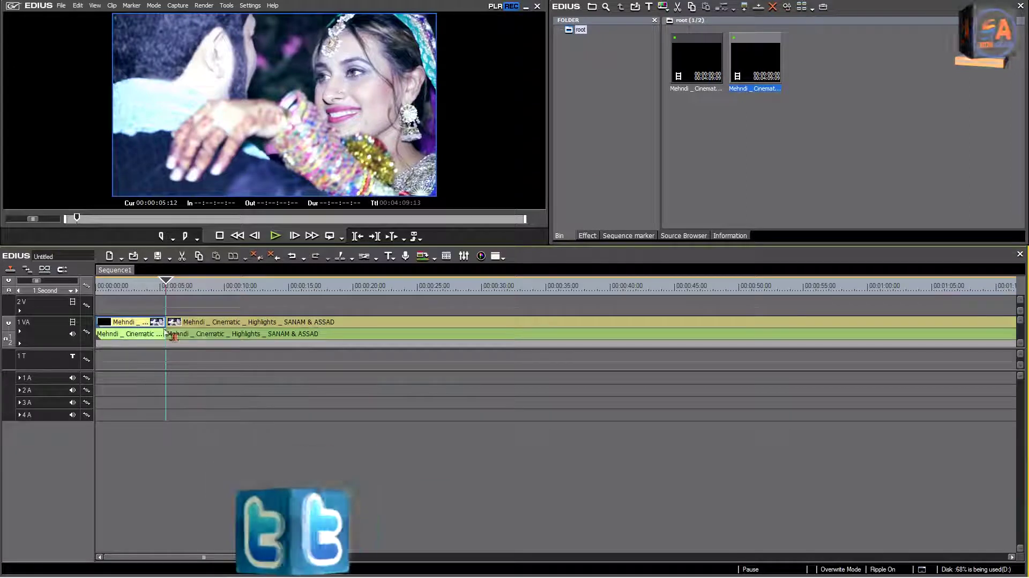
key("Delete")
left_click(137, 334)
key("Delete")
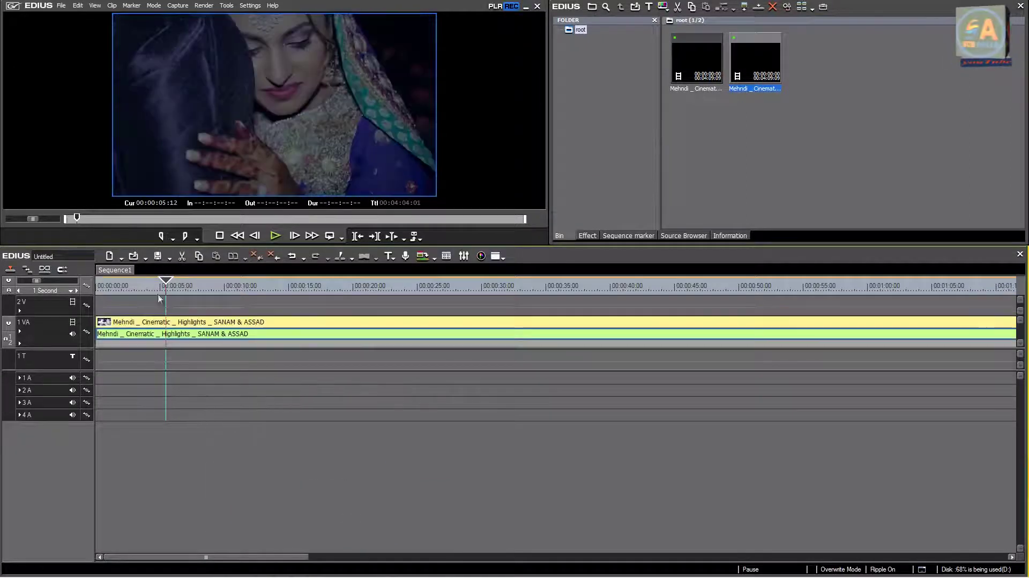
key("Home")
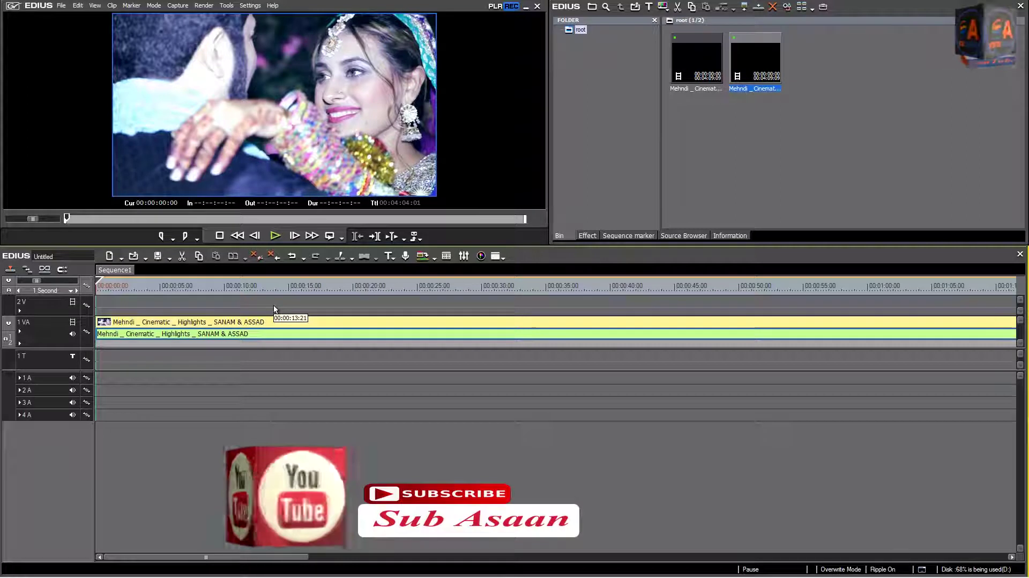
Step: Import the green-screen video "Name" from the Avi folder into the bin
left_click(699, 141)
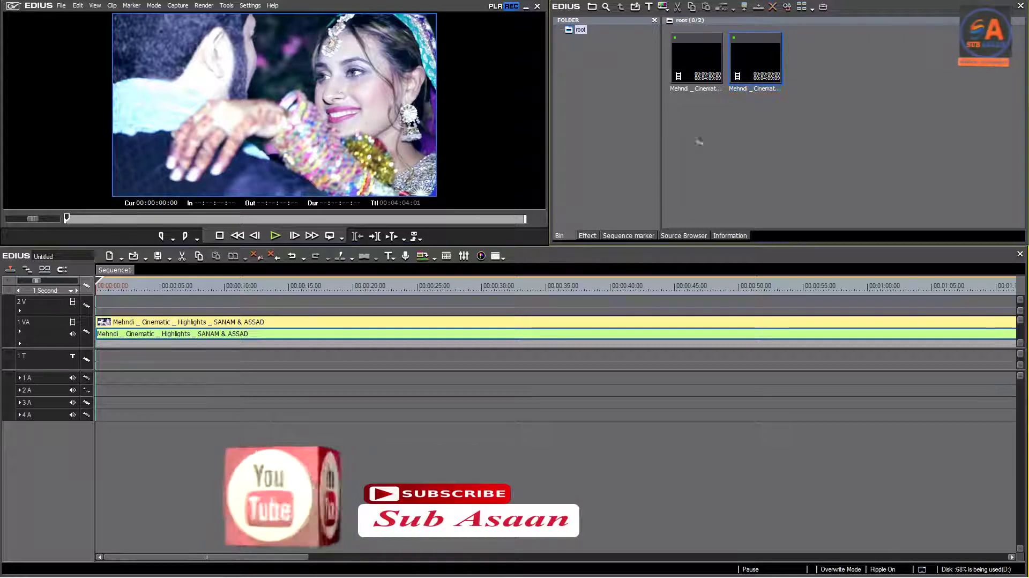
double_click(699, 140)
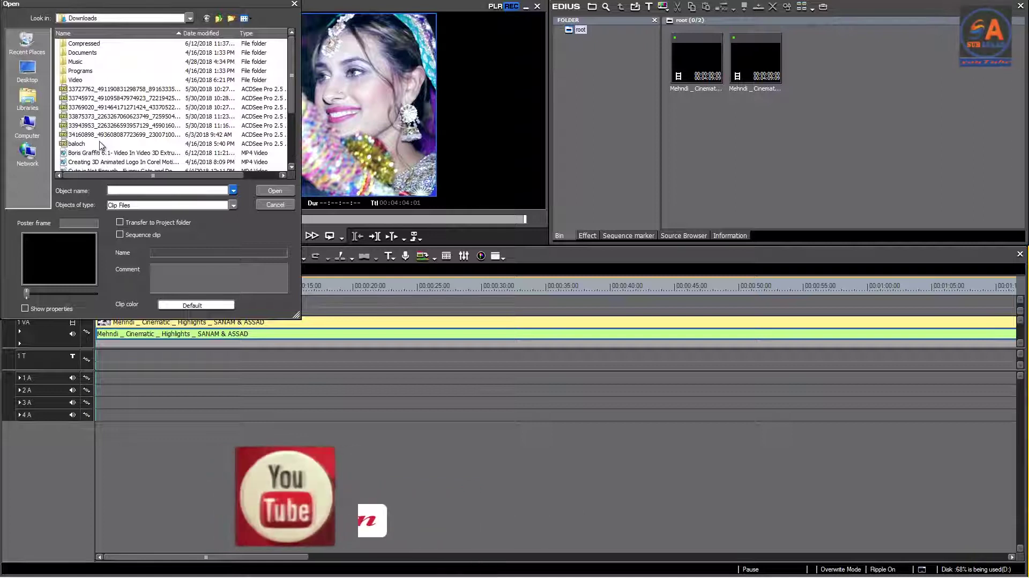
left_click(31, 128)
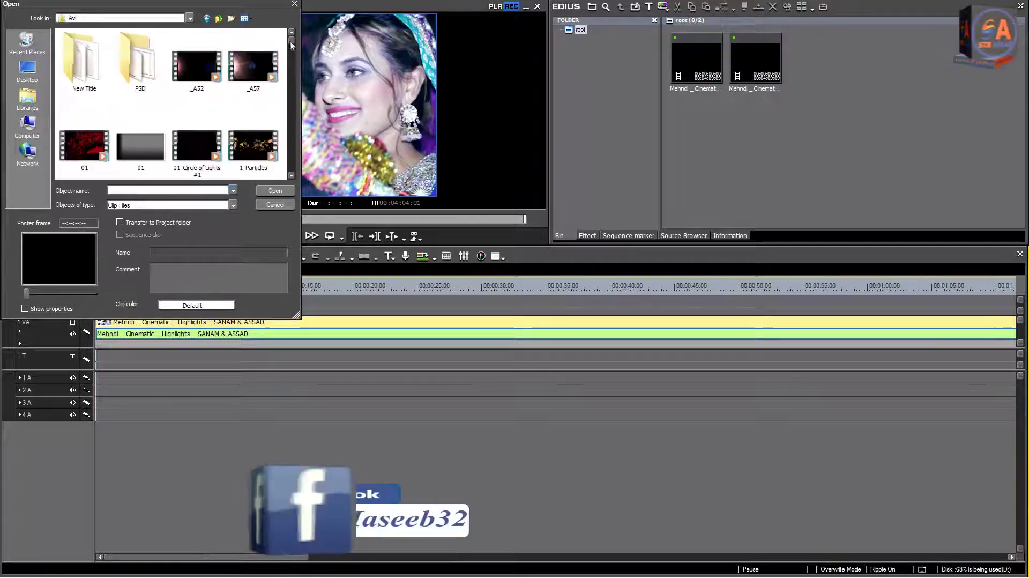
scroll(291, 55, "down", 5)
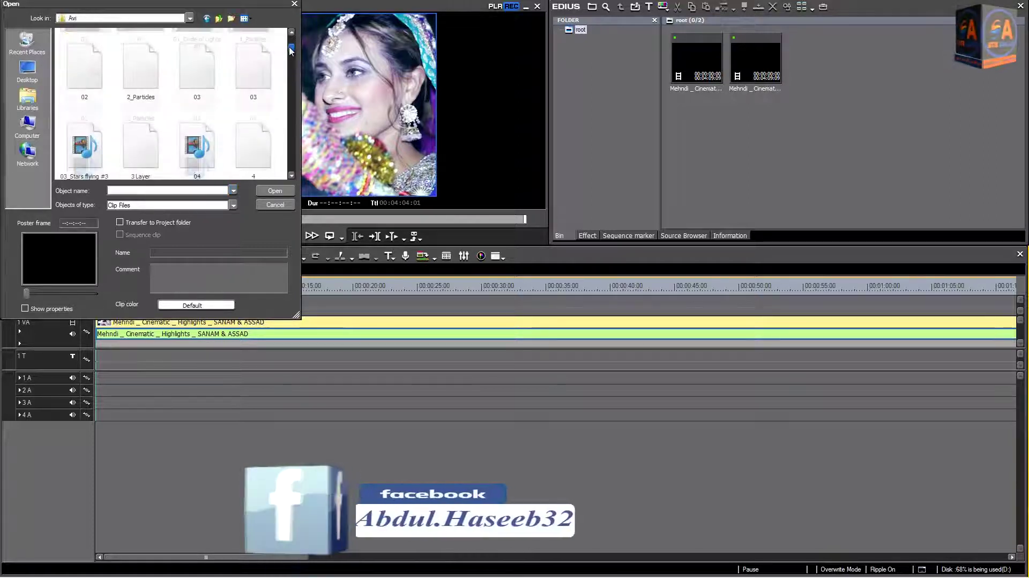
left_click_drag(291, 55, 292, 119)
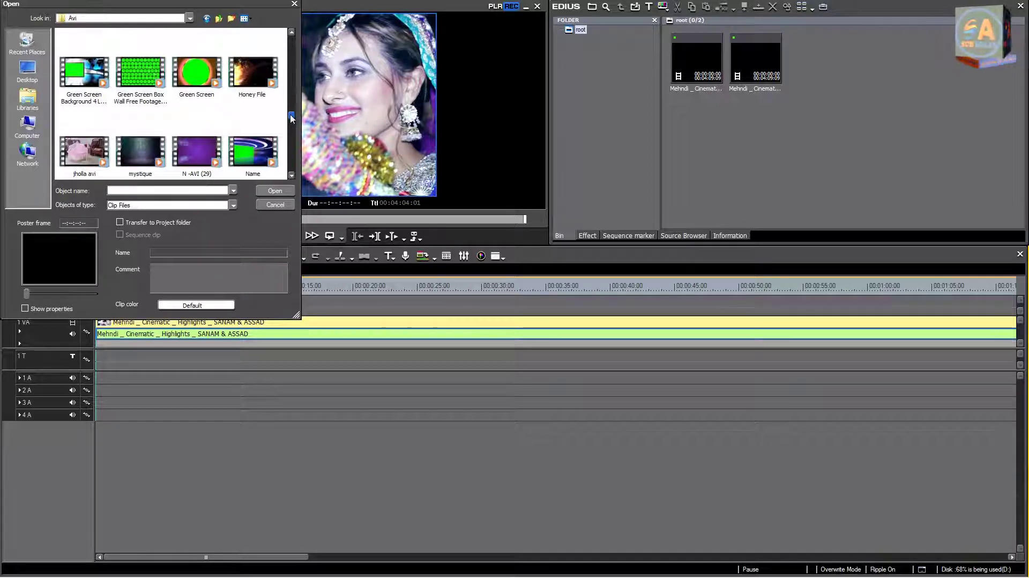
left_click_drag(292, 118, 292, 122)
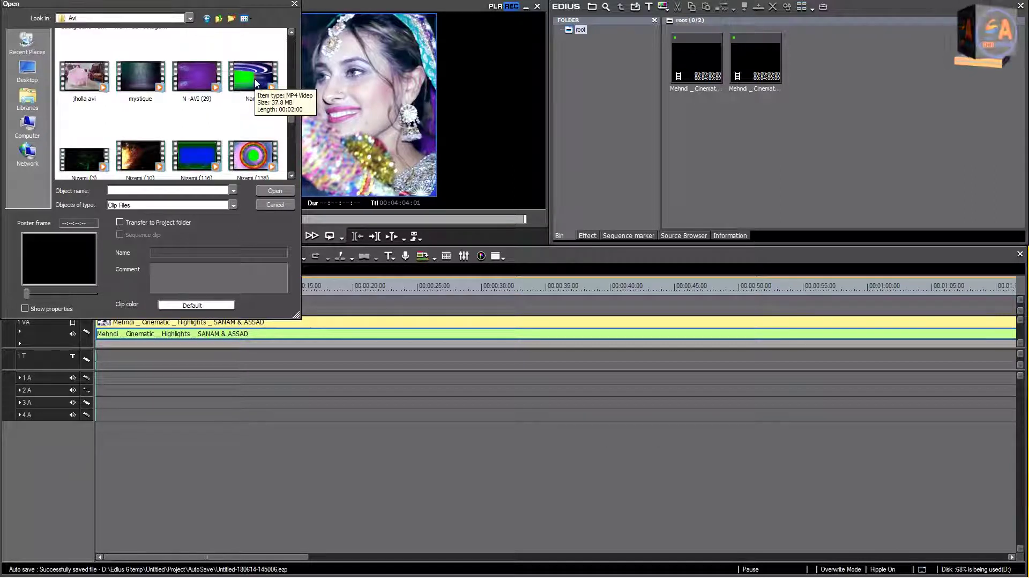
left_click(256, 83)
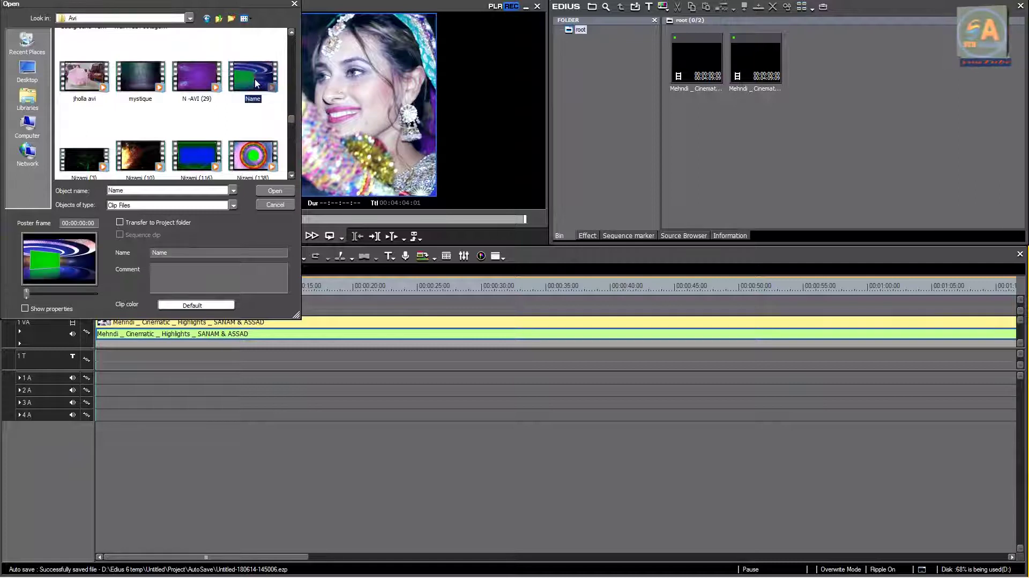
left_click(275, 191)
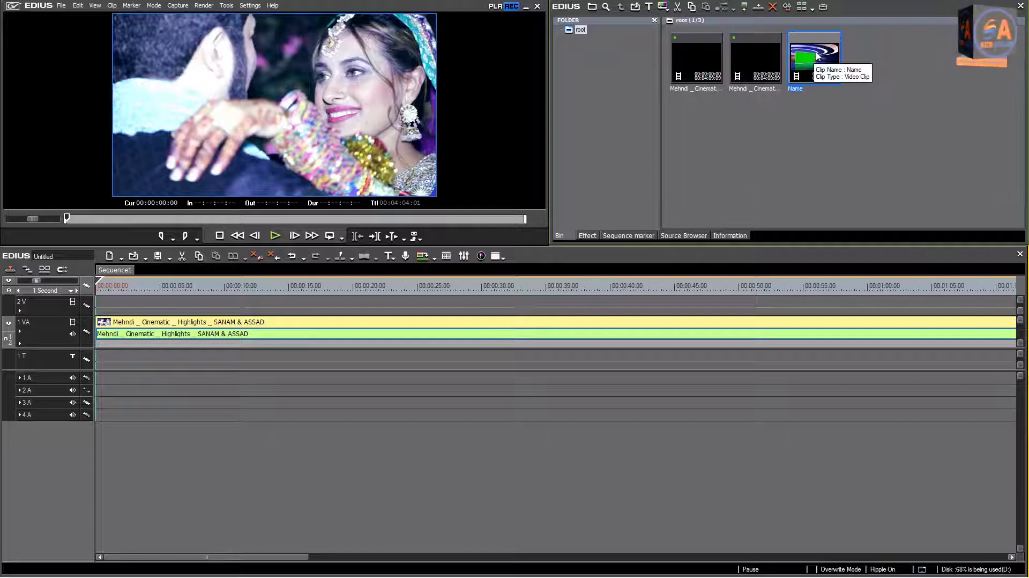
Step: Place the Name clip on track 2 V starting at about 00:00:11:07 and mute the audio of track 1 VA
left_click_drag(816, 56, 252, 305)
left_click_drag(100, 282, 240, 310)
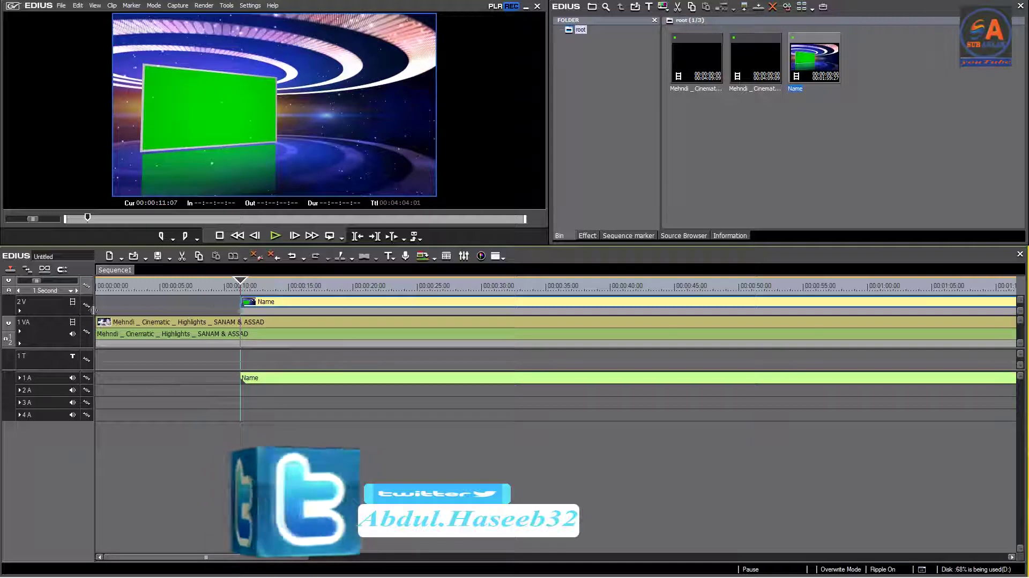
left_click(72, 333)
Step: Play back the beginning of the Name clip and return the playhead to its start
left_click(275, 236)
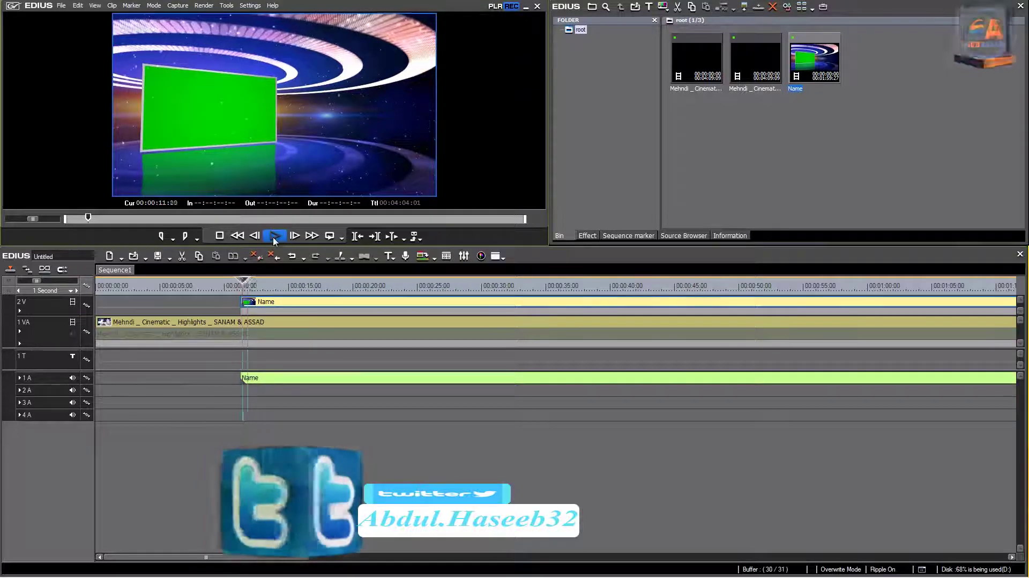
left_click(266, 277)
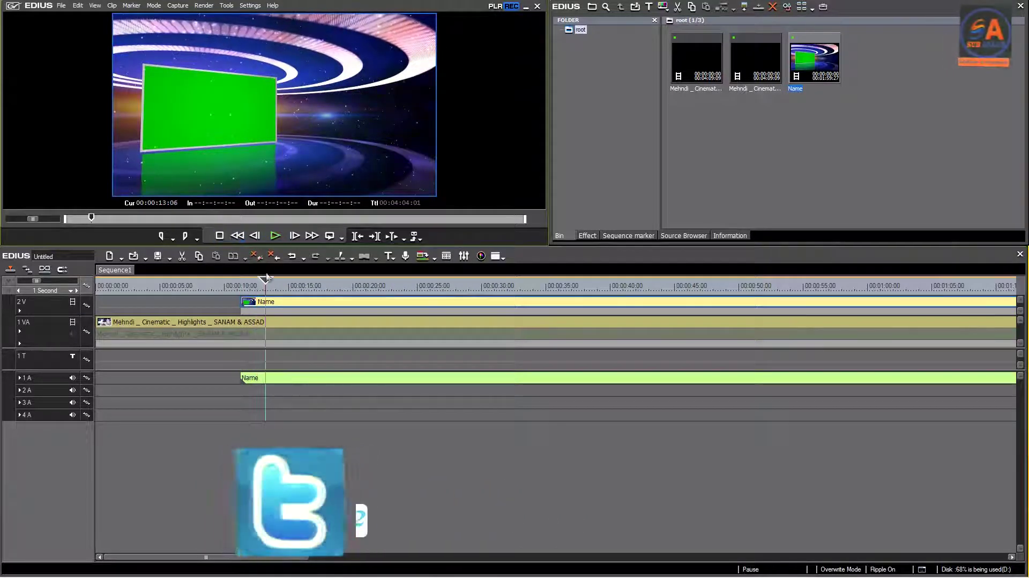
left_click(241, 282)
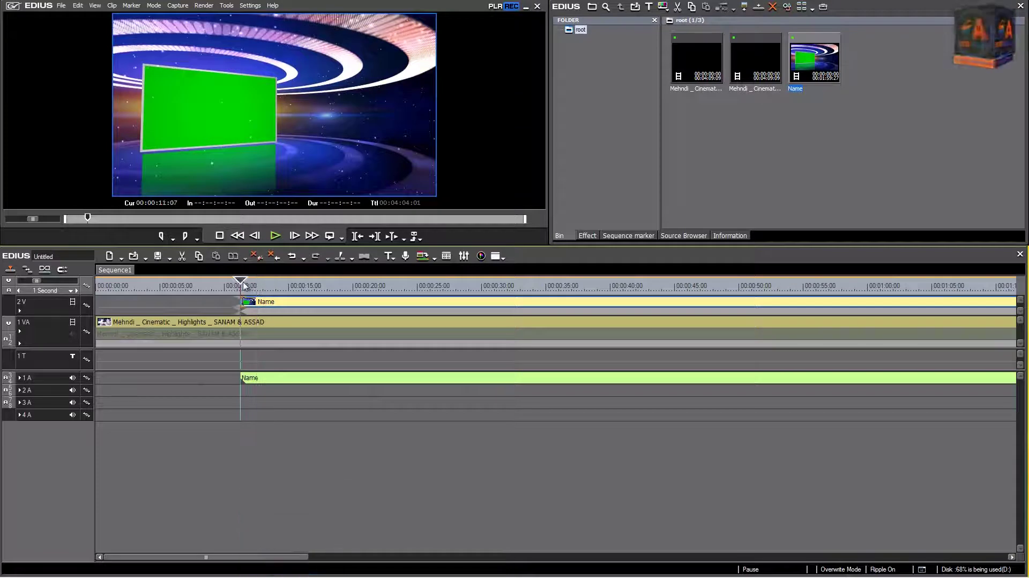
Step: Apply the Chromakey keyer to the mixer area of the Name clip on track 2 V
left_click(263, 313)
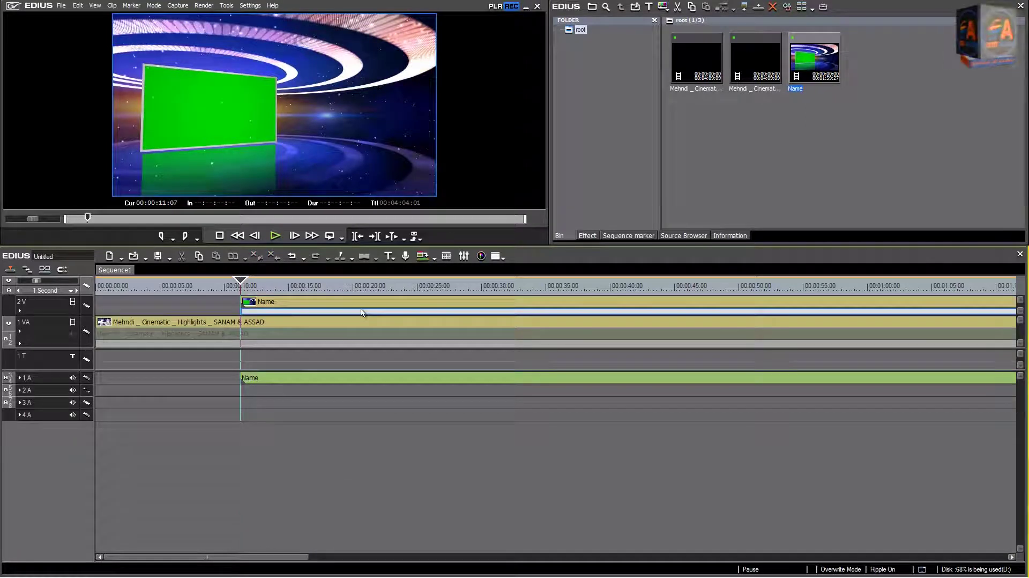
left_click(588, 235)
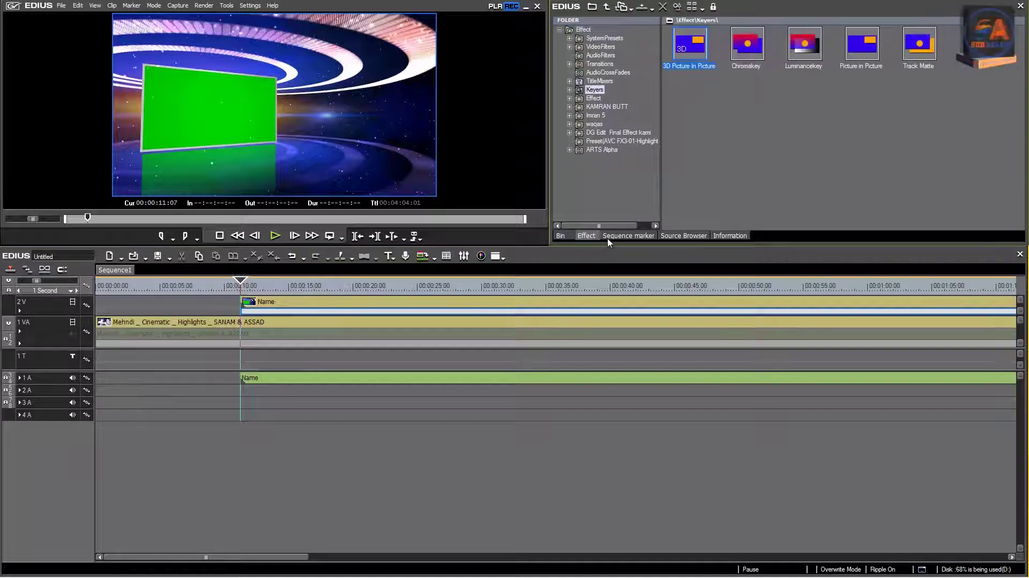
left_click(591, 90)
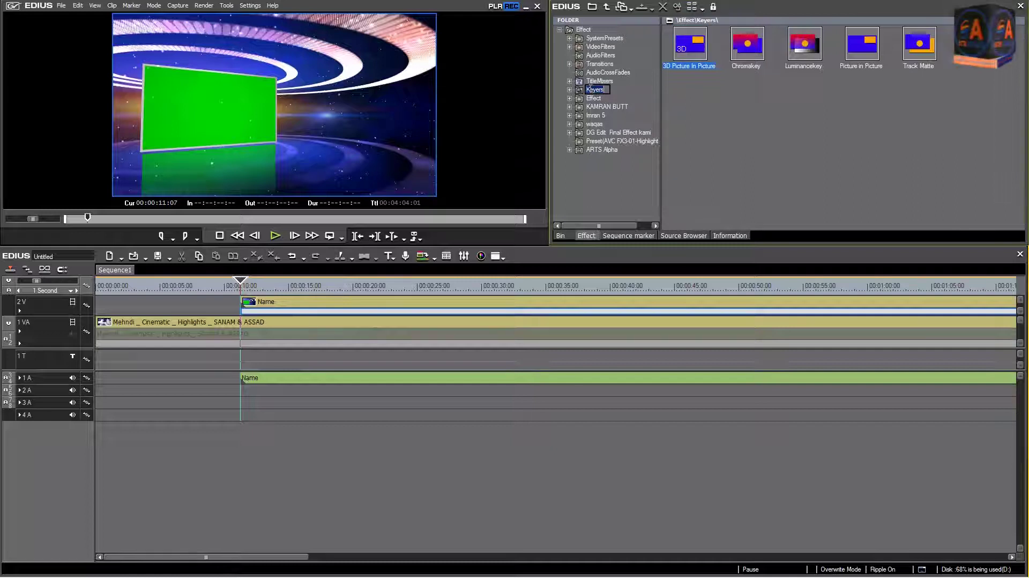
left_click(675, 122)
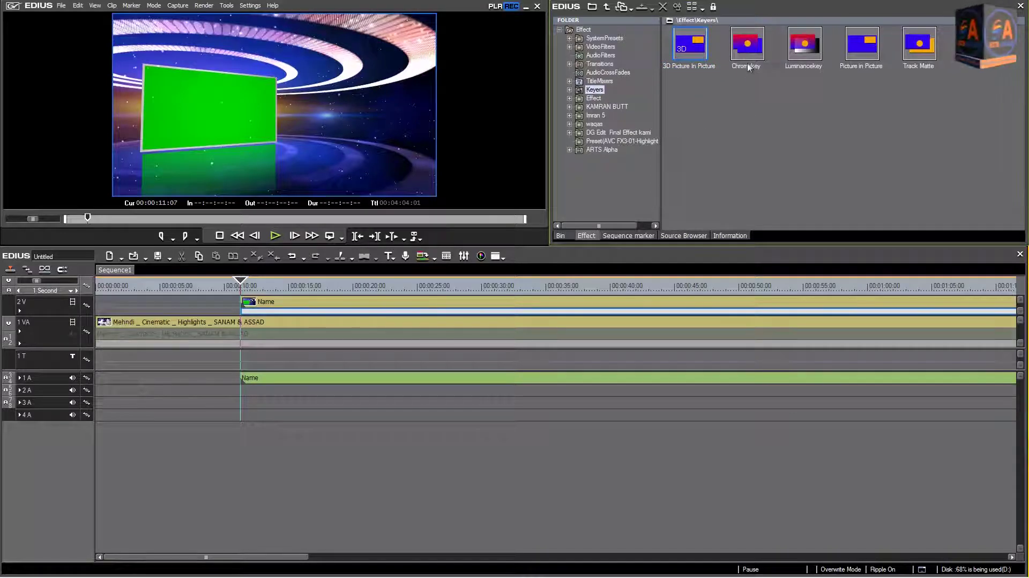
left_click_drag(749, 51, 700, 94)
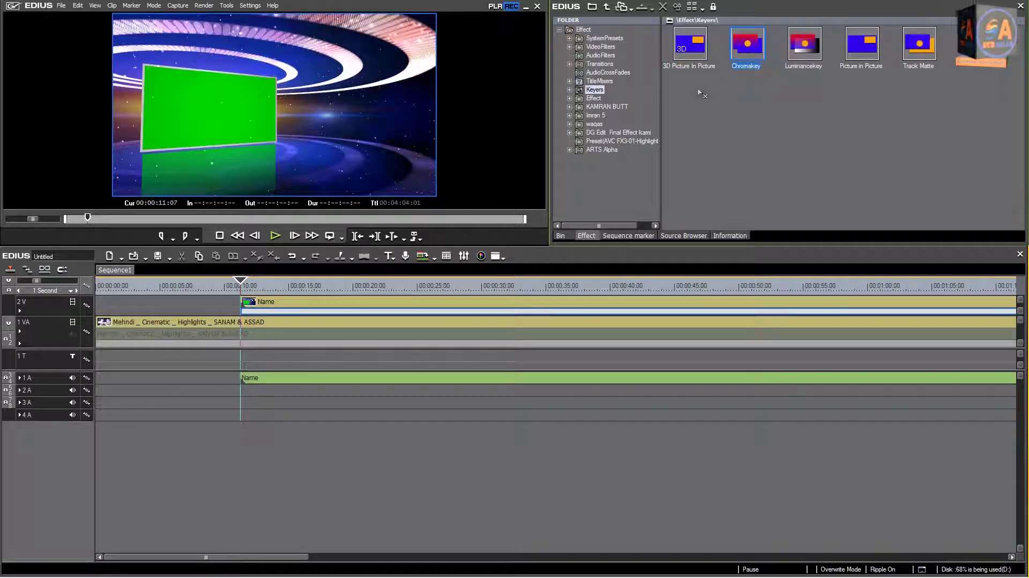
left_click_drag(295, 263, 290, 315)
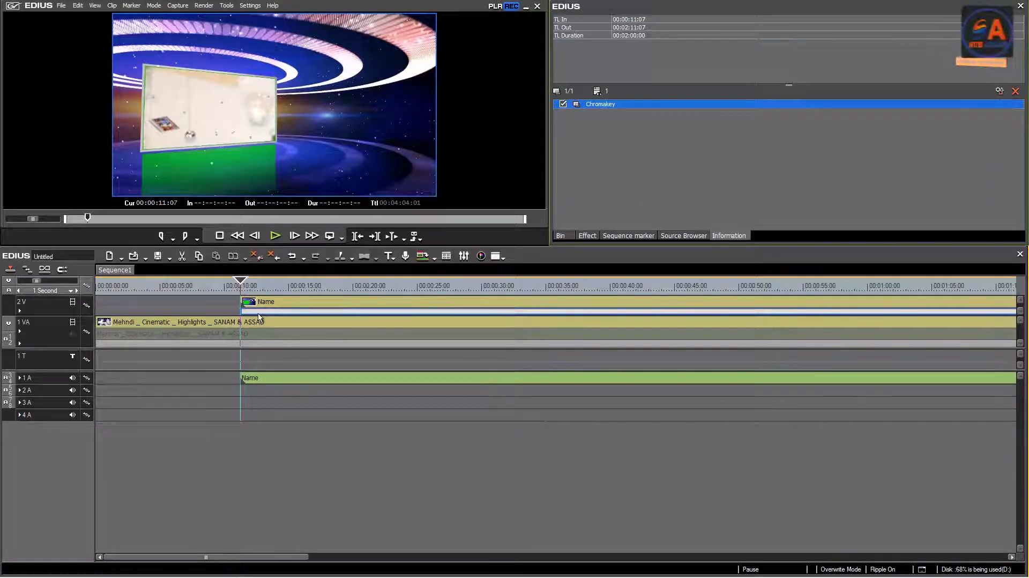
Step: Enable CG Mode in the Name clip's Chromakey settings and set Cancel Color Range to 64 and Power to 34
double_click(607, 106)
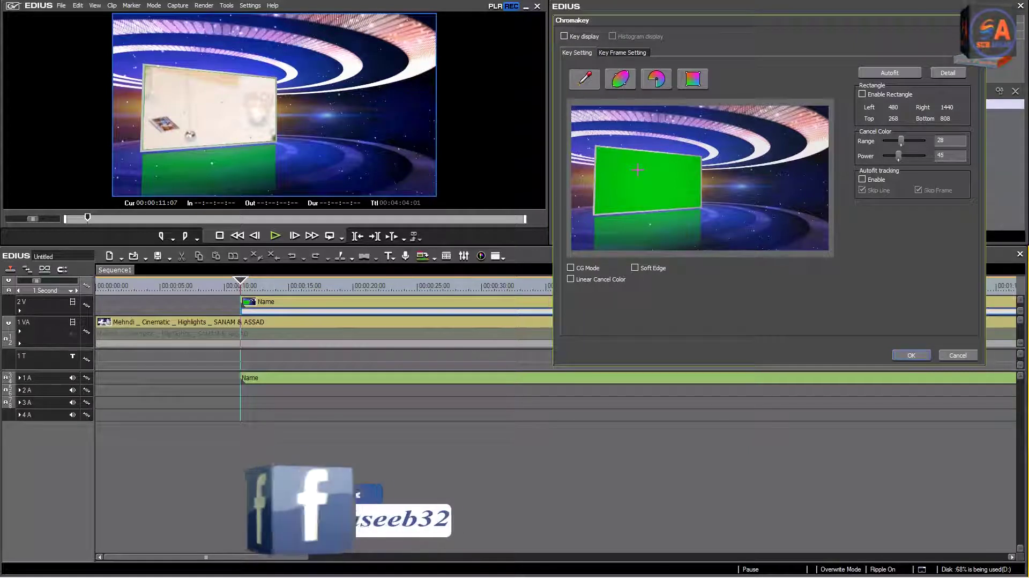
left_click(570, 268)
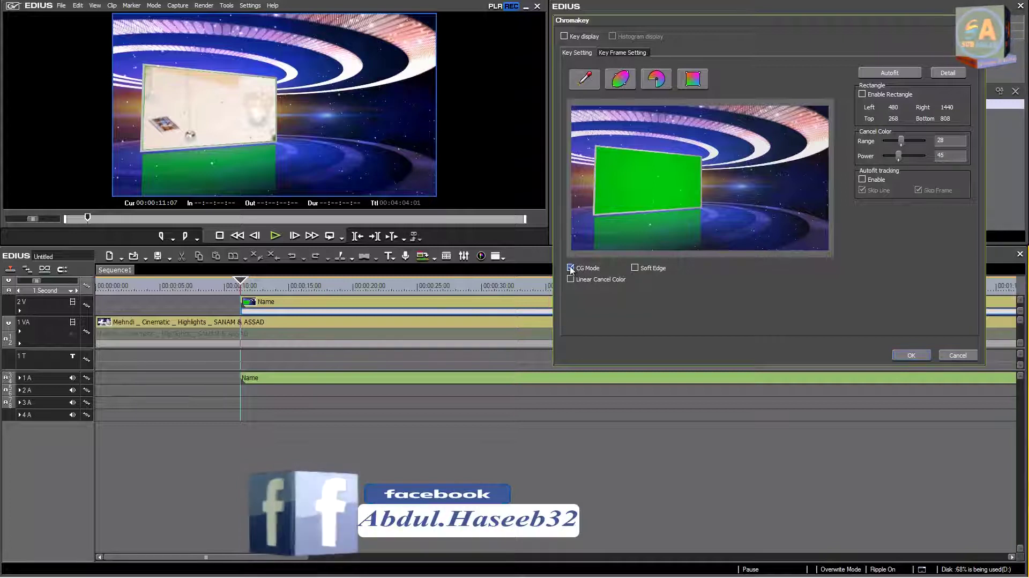
left_click_drag(901, 141, 923, 140)
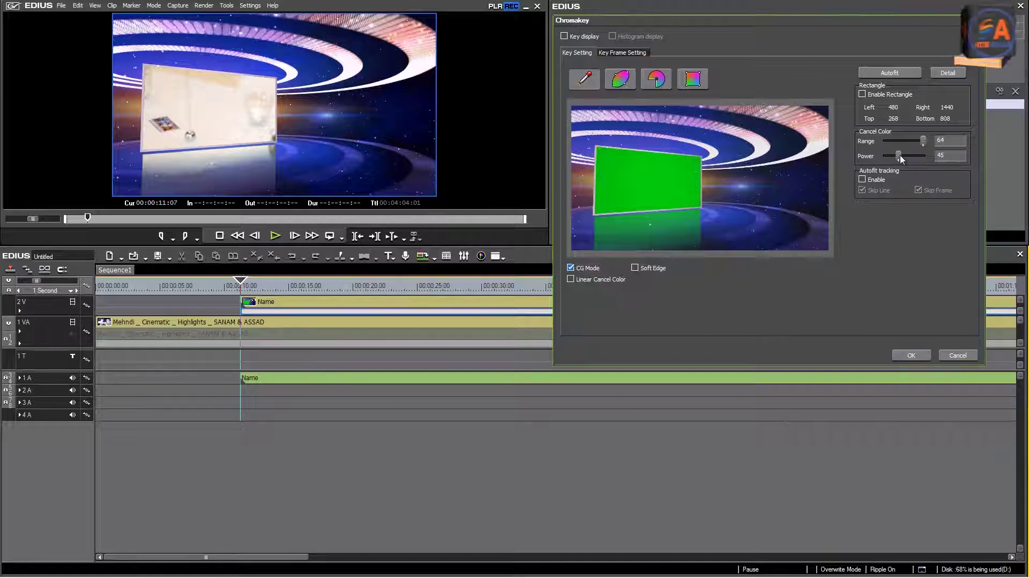
left_click_drag(902, 158, 957, 148)
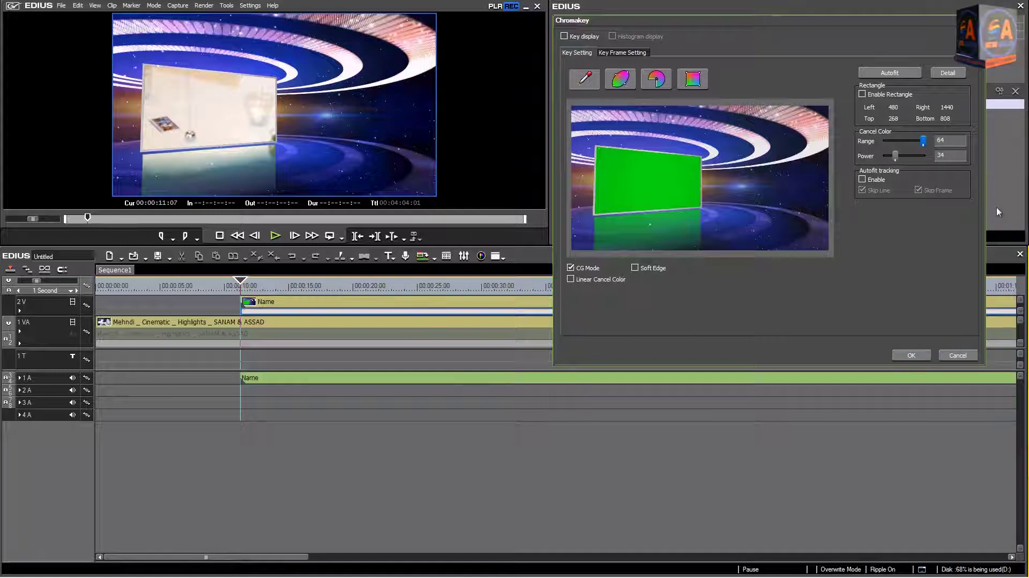
left_click(913, 355)
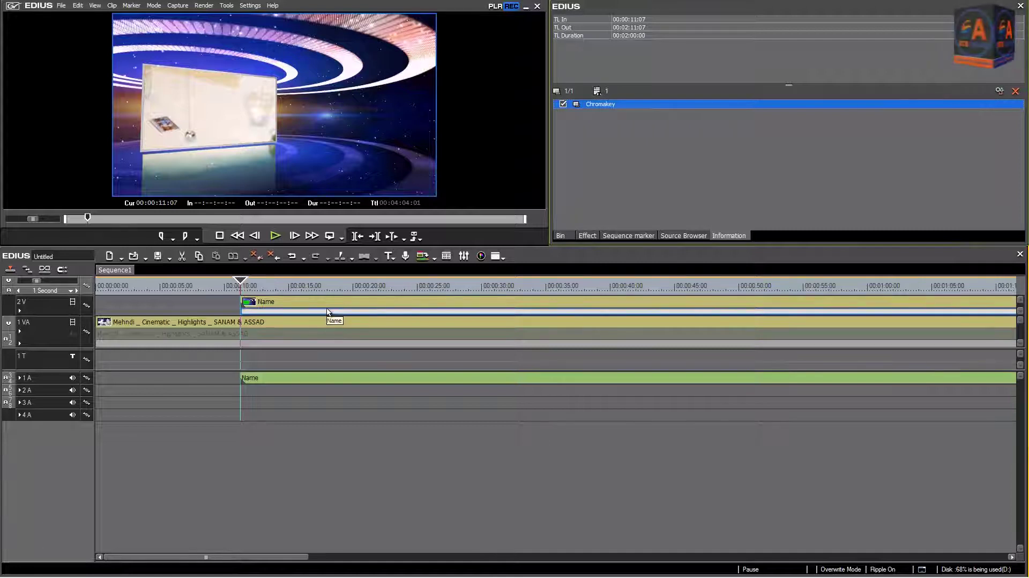
Step: Preview the keyed composite full screen and replay the transition from just before the Name clip begins
left_click(275, 236)
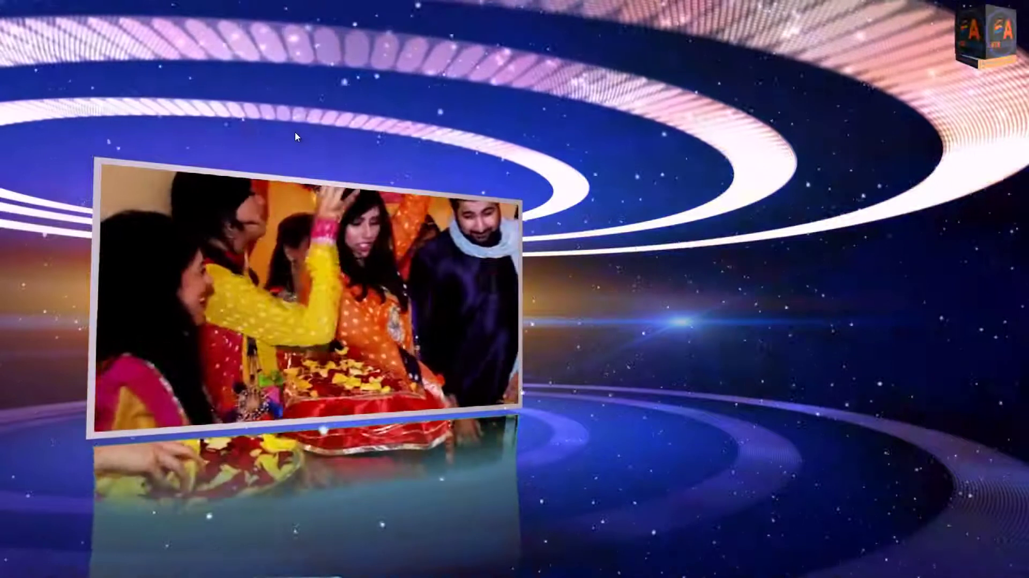
key("Escape")
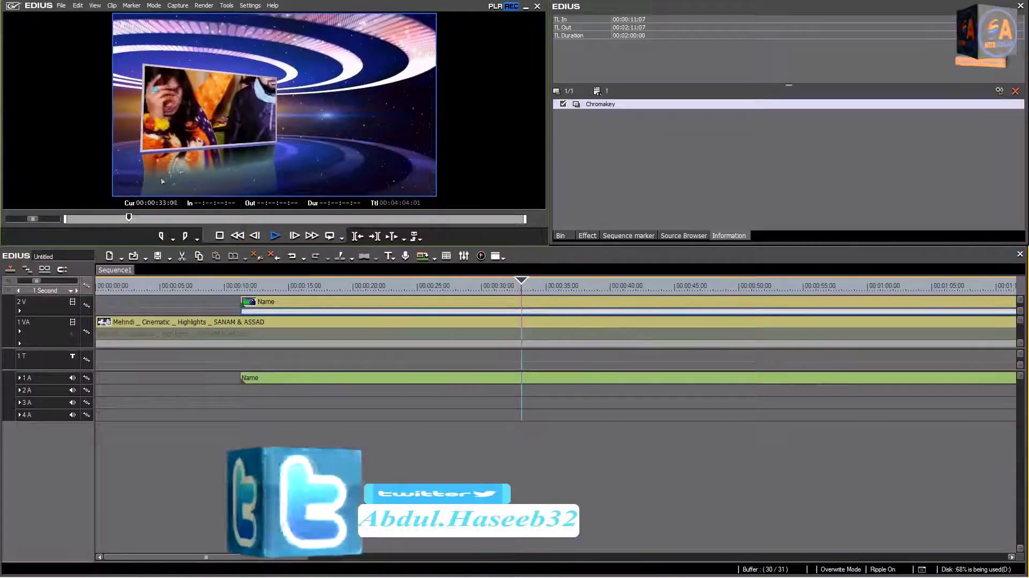
left_click(220, 235)
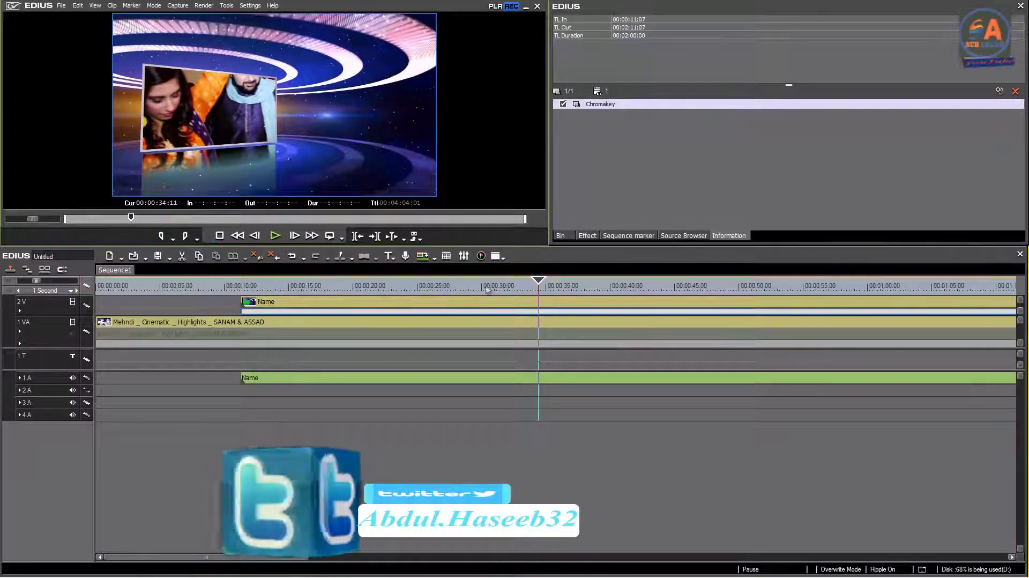
left_click_drag(538, 281, 230, 282)
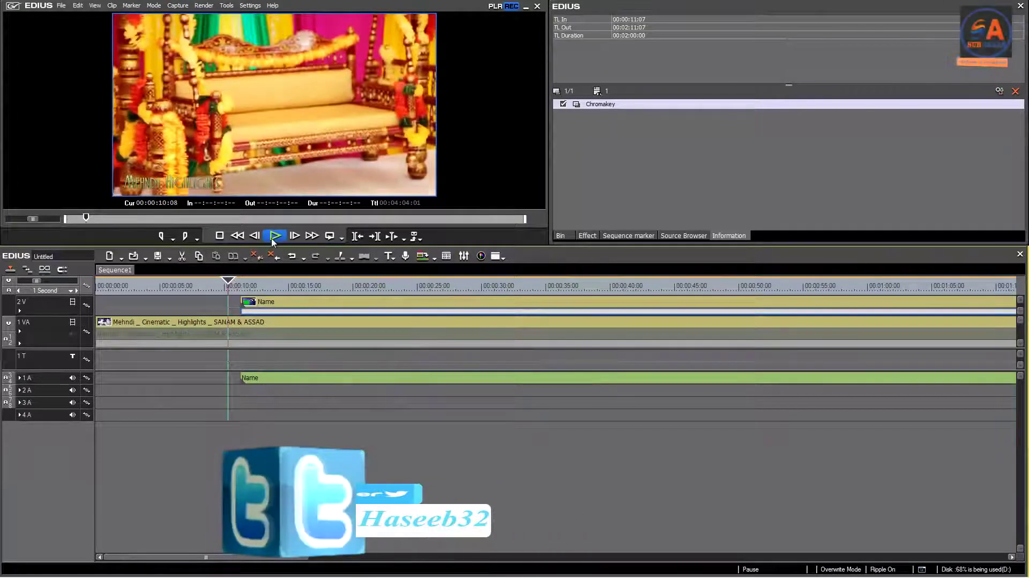
key("space")
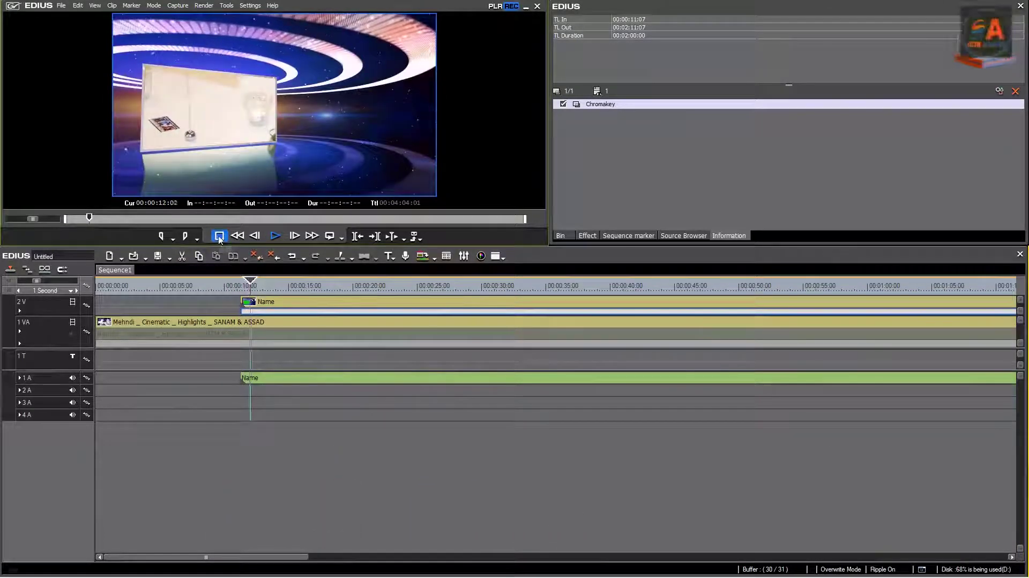
left_click(219, 236)
left_click(223, 282)
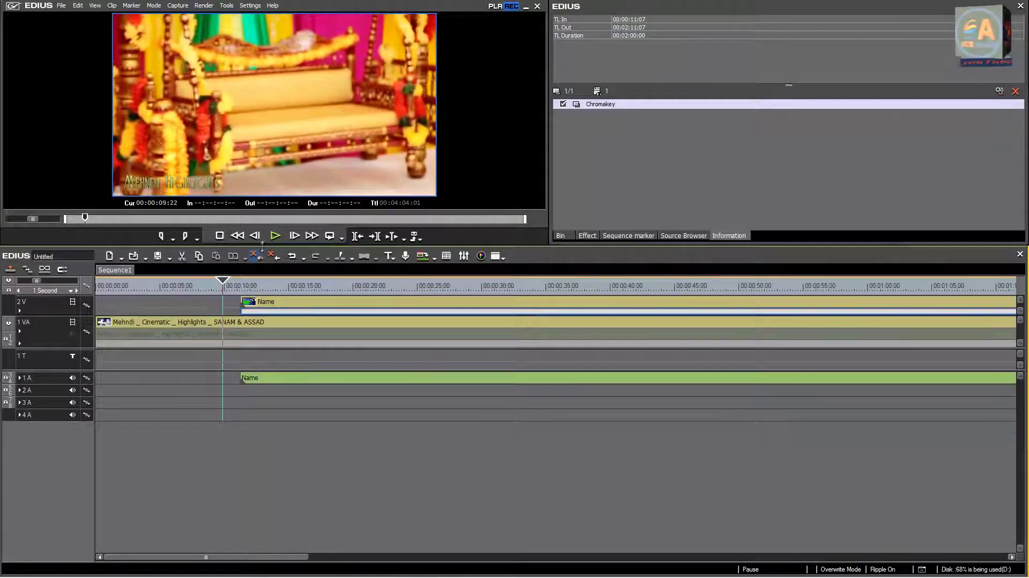
Step: Play back the cut into the Name clip and return the playhead to the start of that clip
left_click(275, 236)
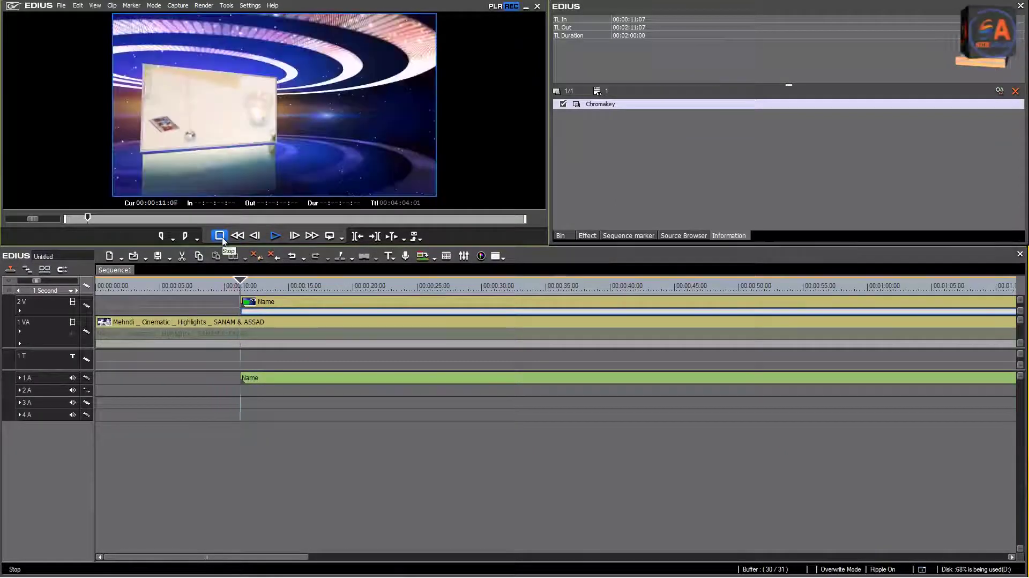
left_click(220, 235)
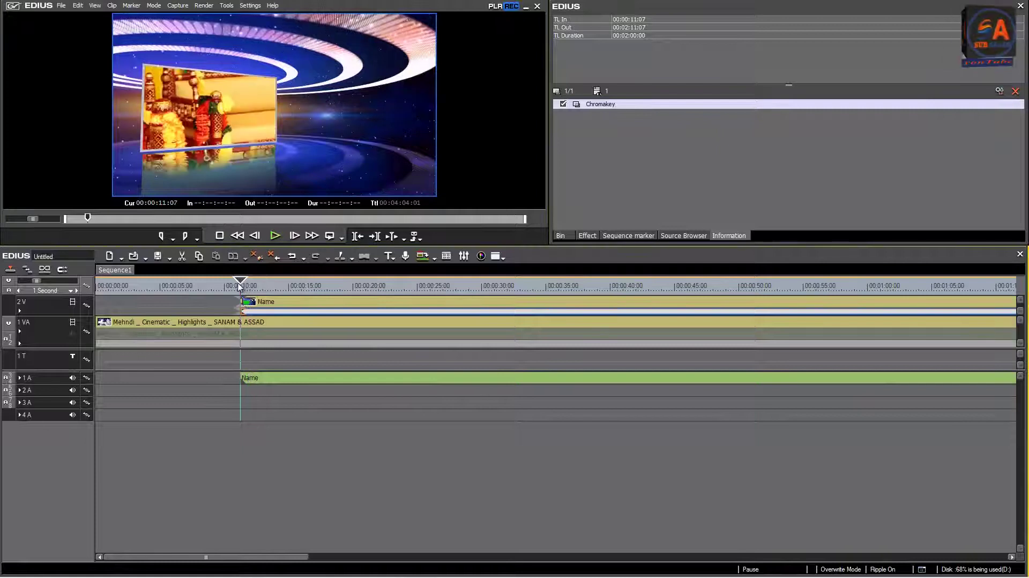
left_click(234, 285)
left_click(239, 285)
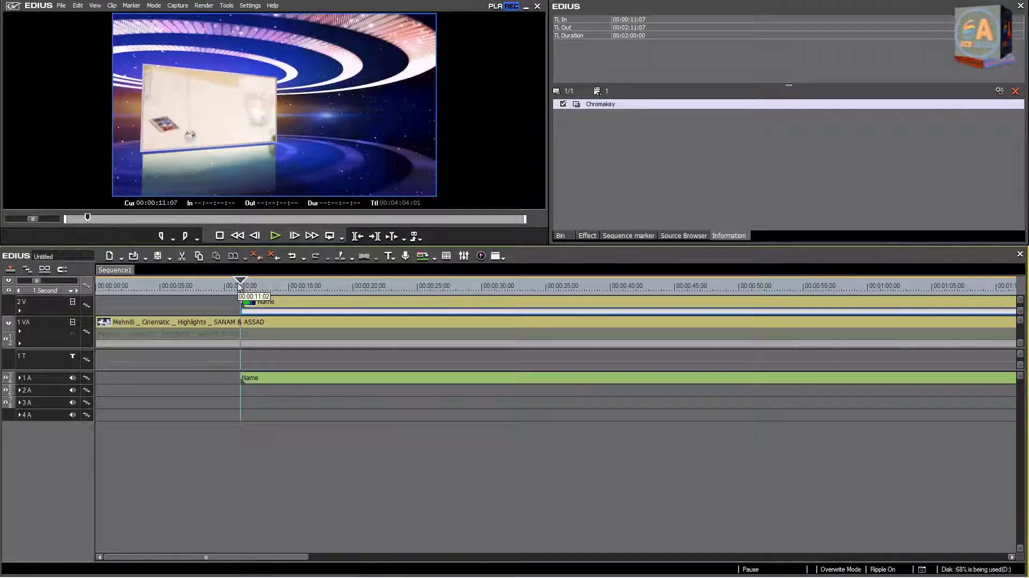
Step: Add a new VA track above track 2 V
right_click(75, 305)
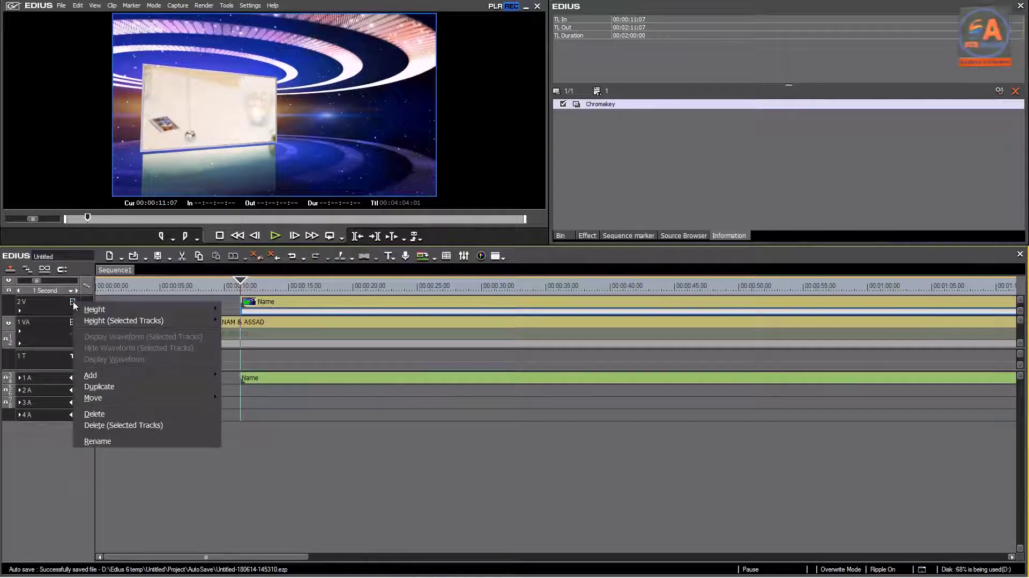
mouse_move(96, 376)
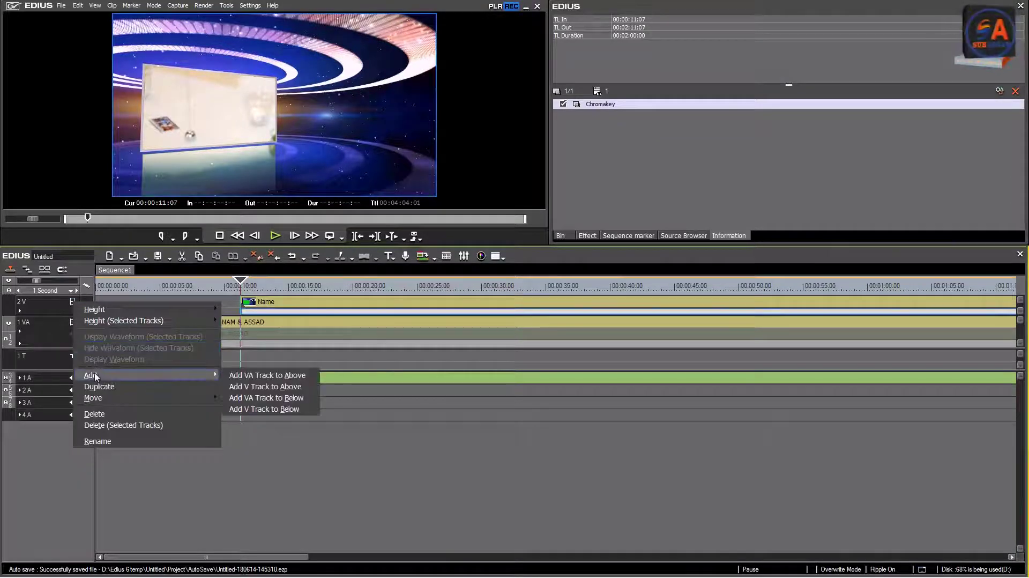
left_click(241, 376)
left_click(494, 502)
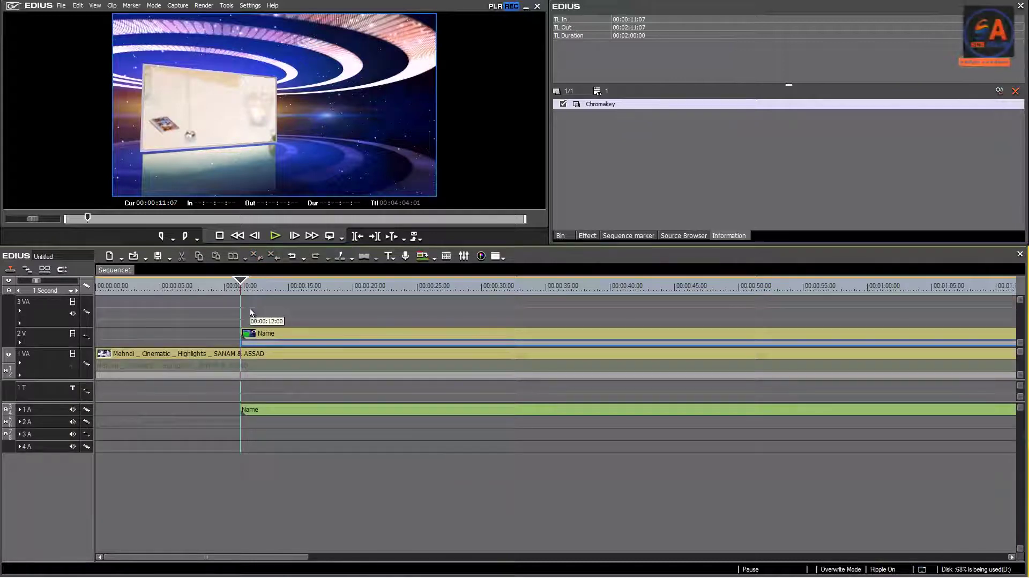
Step: Create a single-colour yellow Color Matte clip in the bin
left_click(560, 236)
right_click(782, 143)
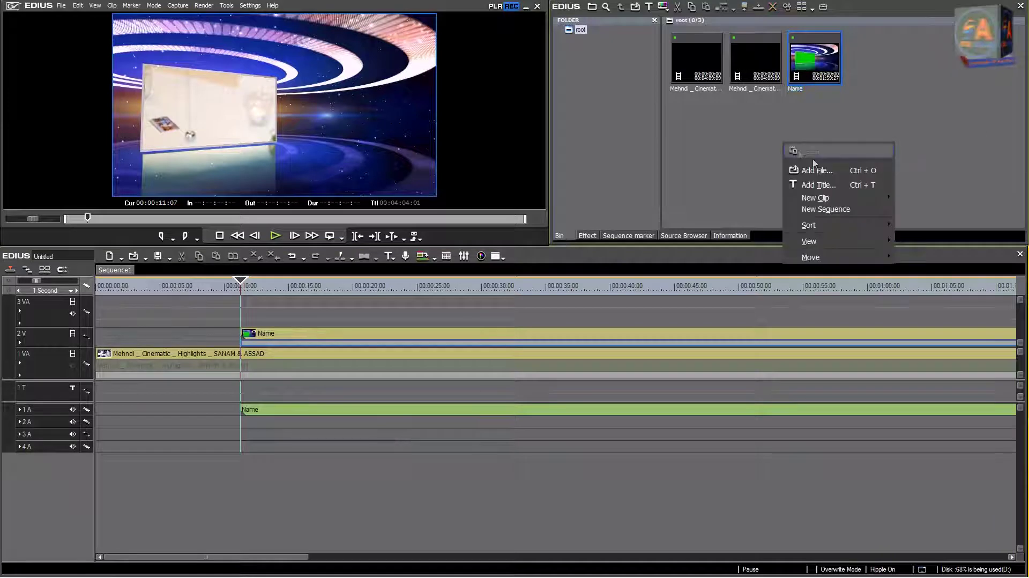
mouse_move(820, 202)
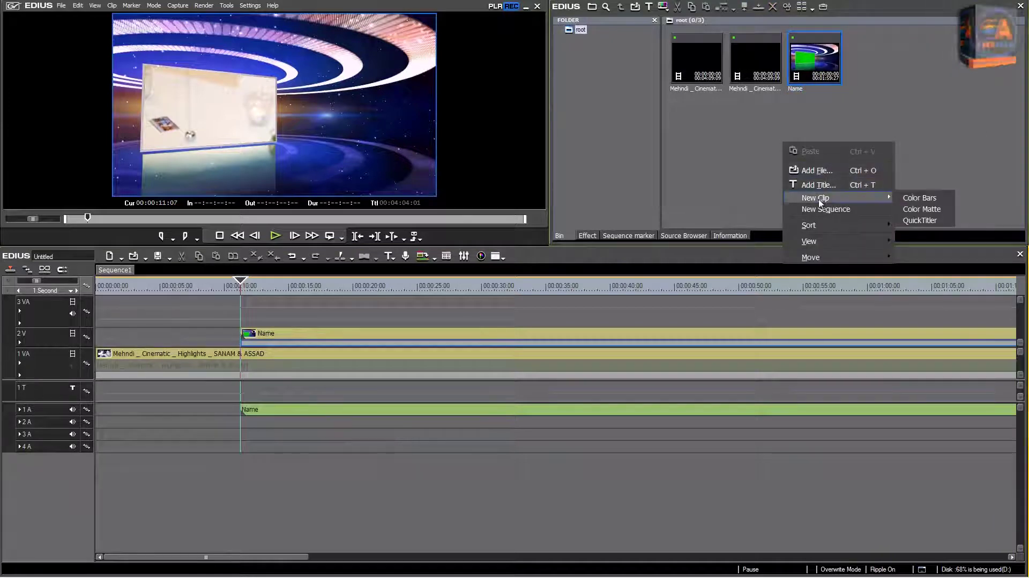
left_click(928, 209)
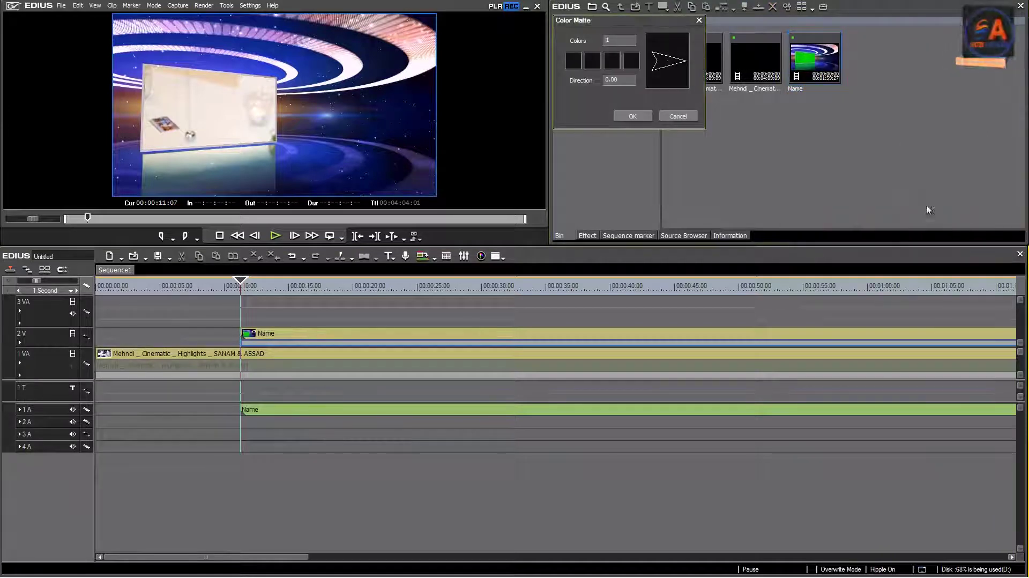
left_click(574, 63)
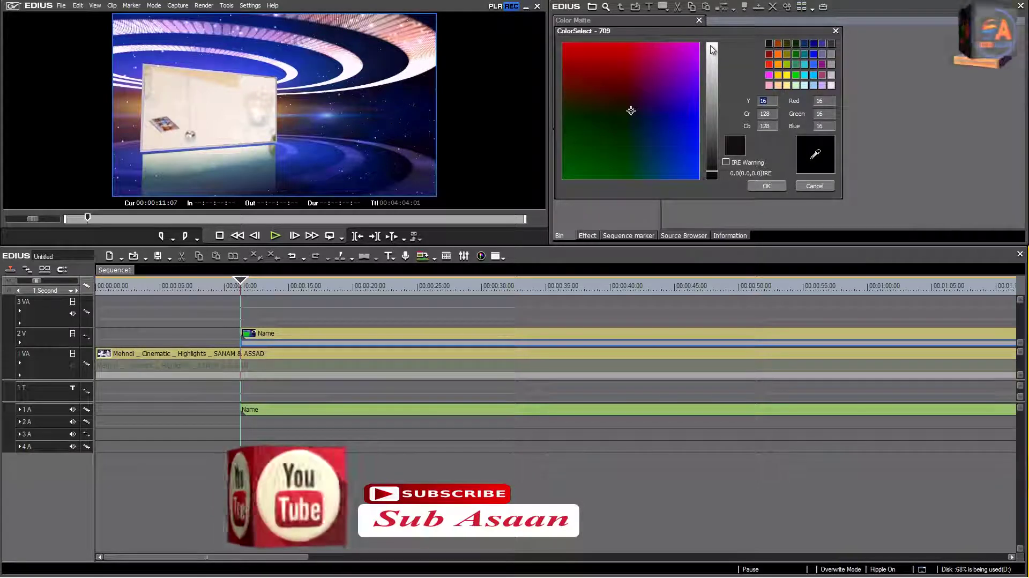
left_click(788, 75)
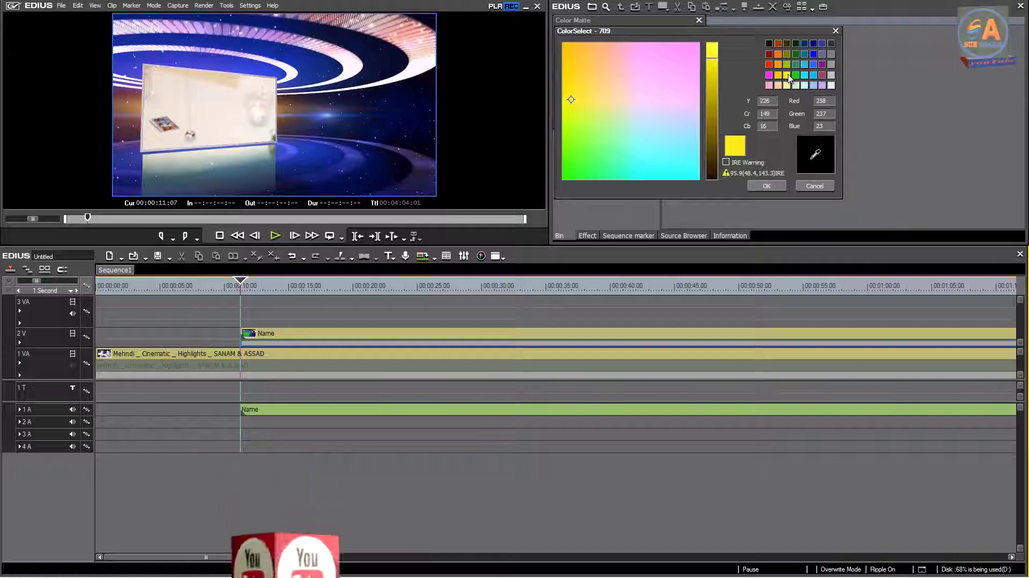
left_click(767, 186)
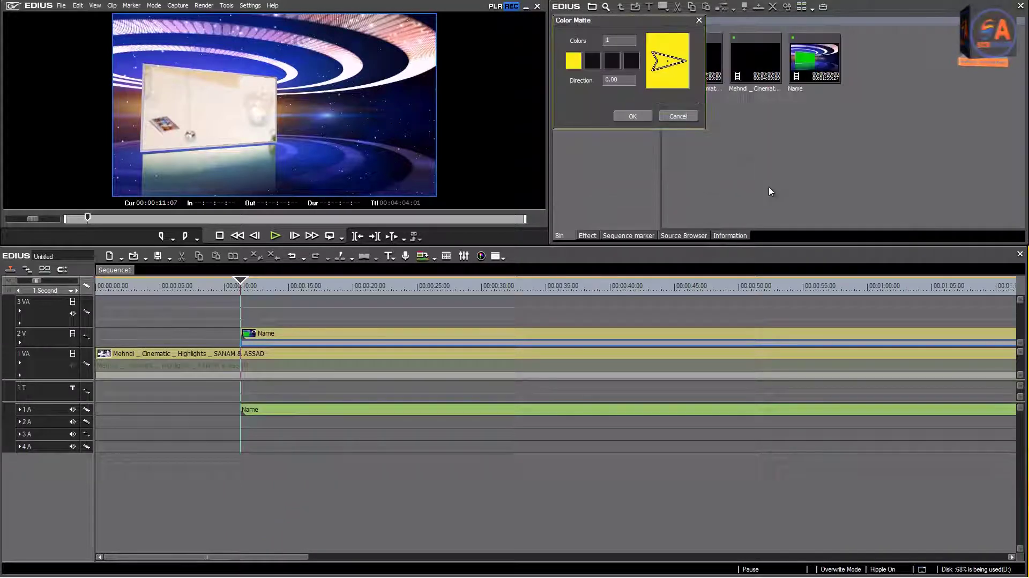
left_click(632, 117)
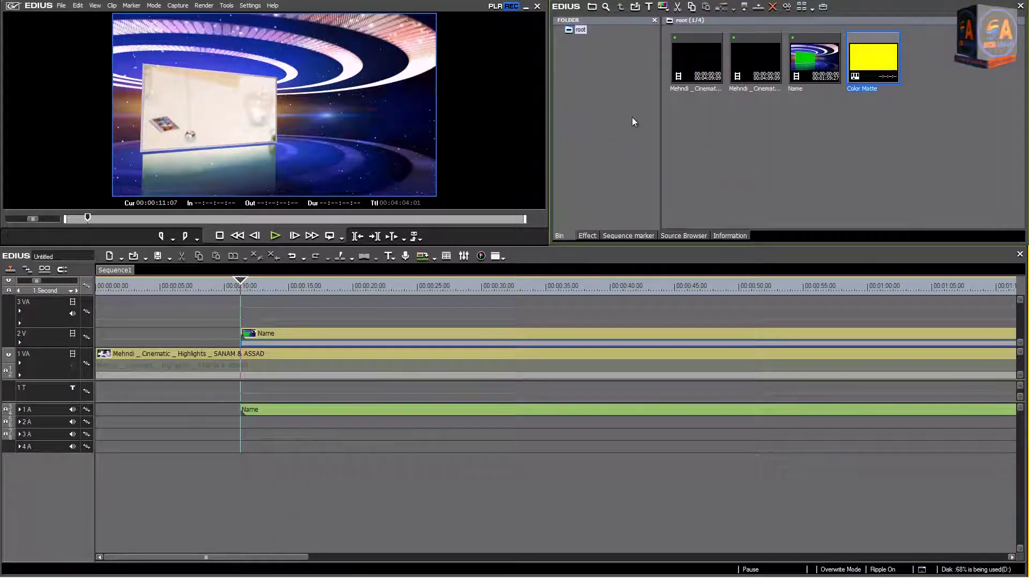
Step: Place the Color Matte on track 3 VA at the start of the Name clip, then ungroup it and delete its audio on tracks 5 A to 7 A
left_click_drag(879, 62, 244, 314)
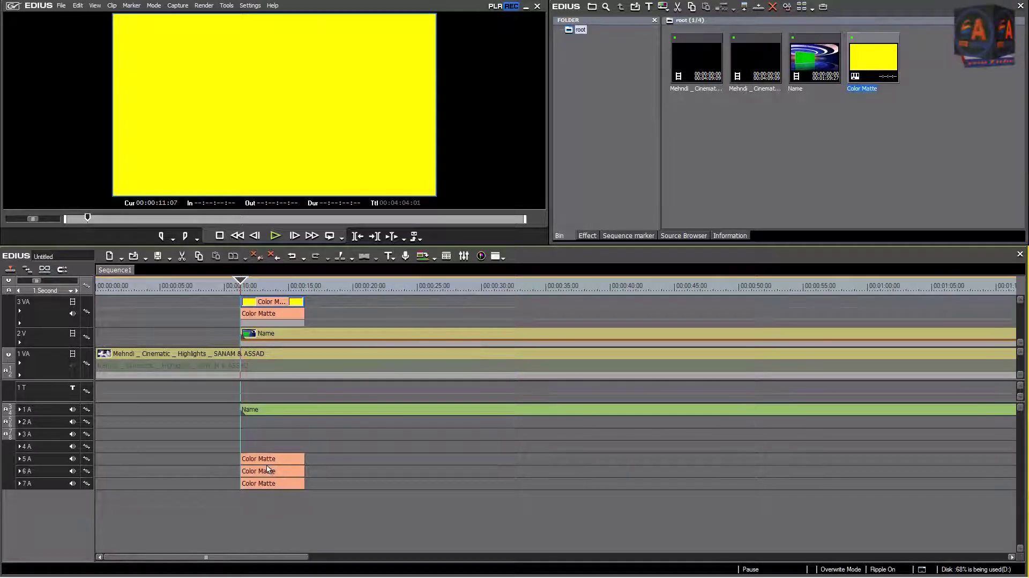
right_click(268, 308)
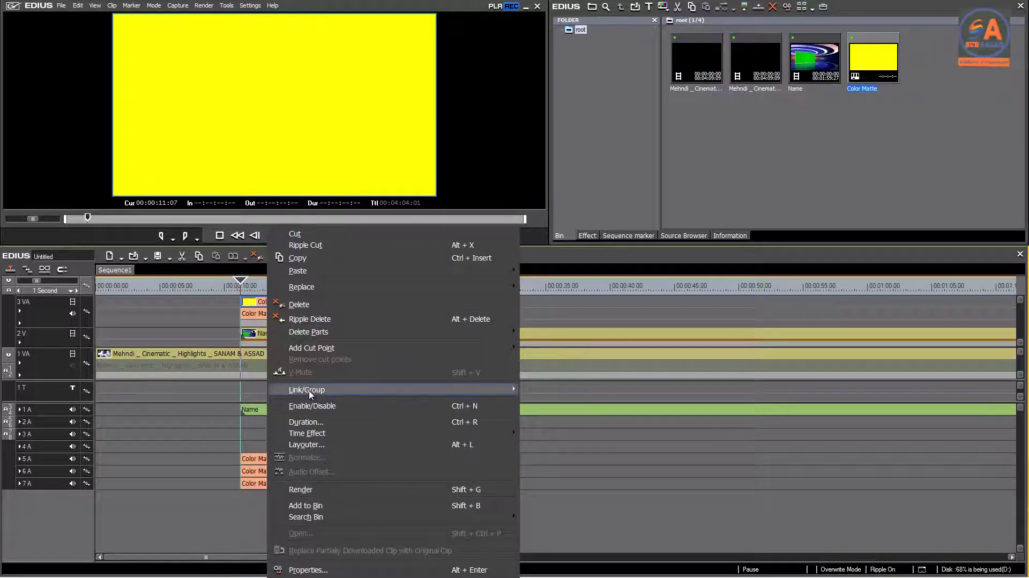
mouse_move(311, 395)
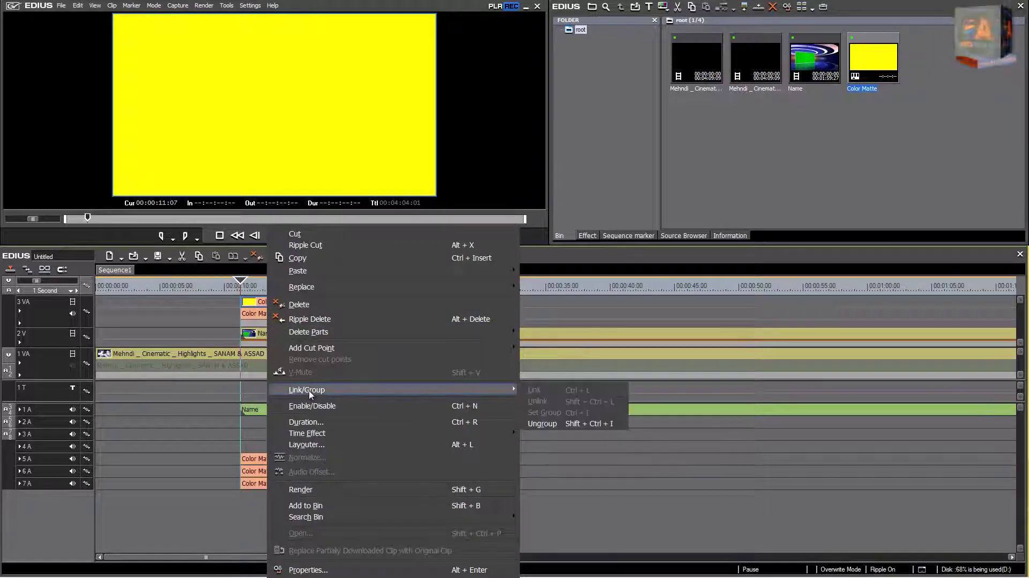
left_click(542, 424)
left_click(248, 501)
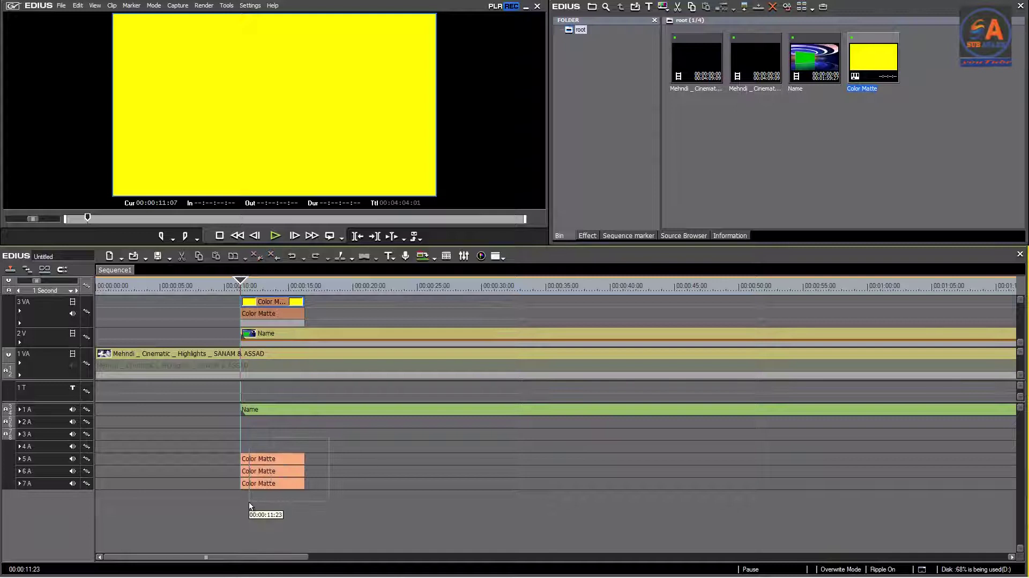
key("Delete")
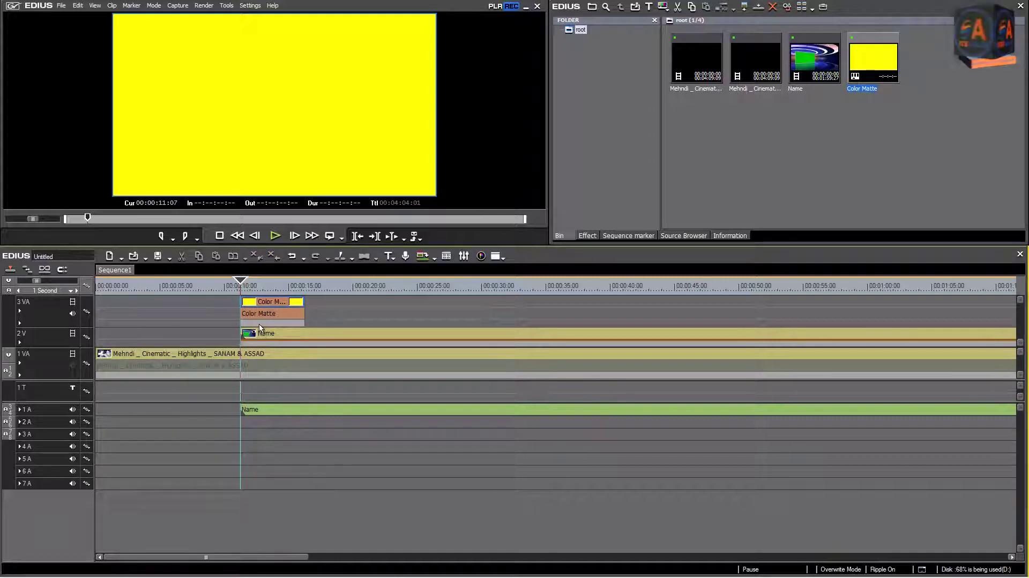
Step: Cut the Color Matte at 00:00:12:14 and delete everything after the cut along with the audio remaining on track 3 VA
mouse_move(246, 284)
left_mouse_down()
mouse_move(275, 290)
mouse_move(243, 292)
mouse_move(257, 294)
left_mouse_up()
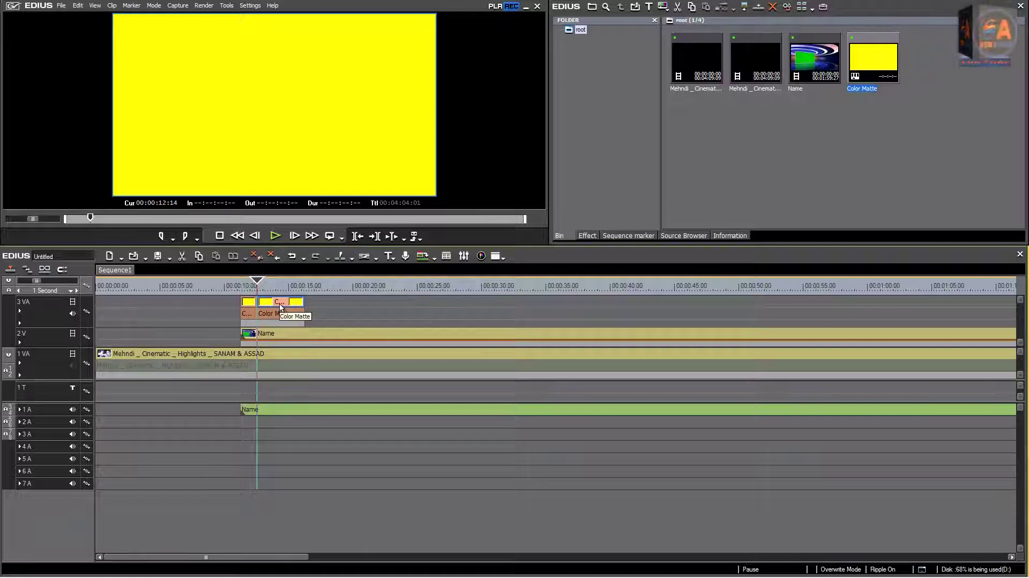
key("Delete")
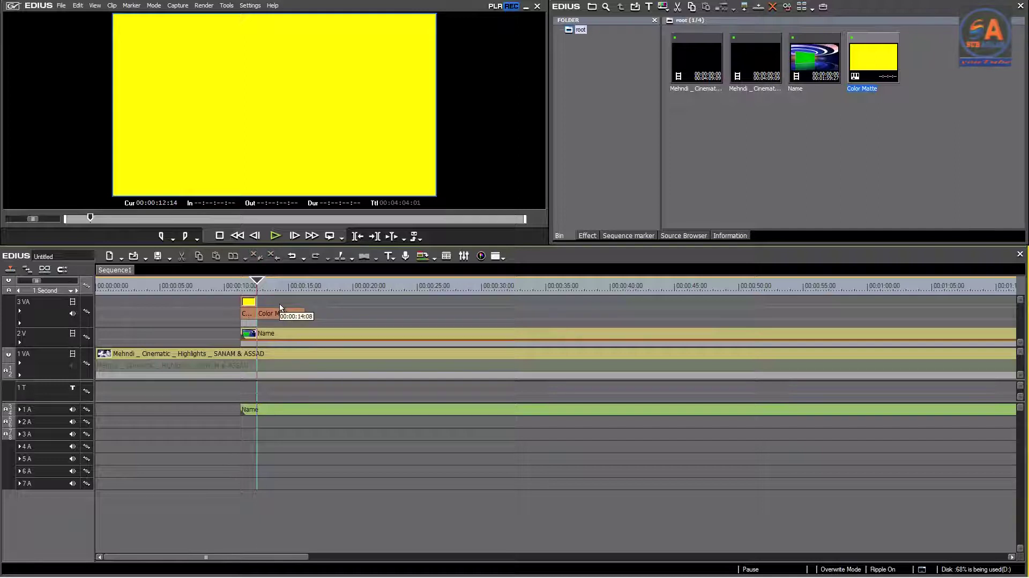
key("Delete")
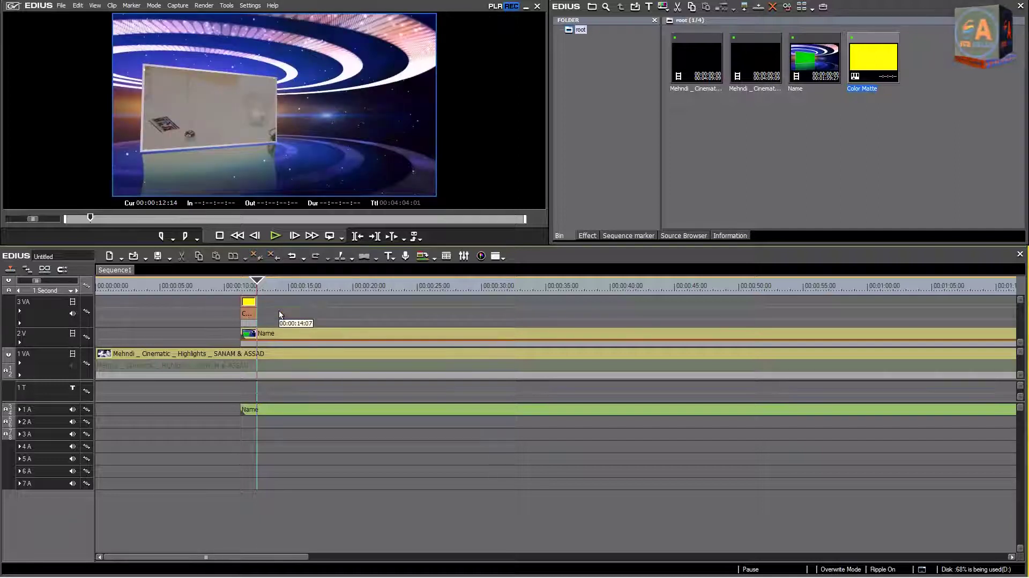
left_click(248, 314)
key("Delete")
Step: Fade the Color Matte's opacity up from zero to a peak at 00:00:11:22 and back to zero at its end on track 3 VA
left_click_drag(252, 284, 243, 284)
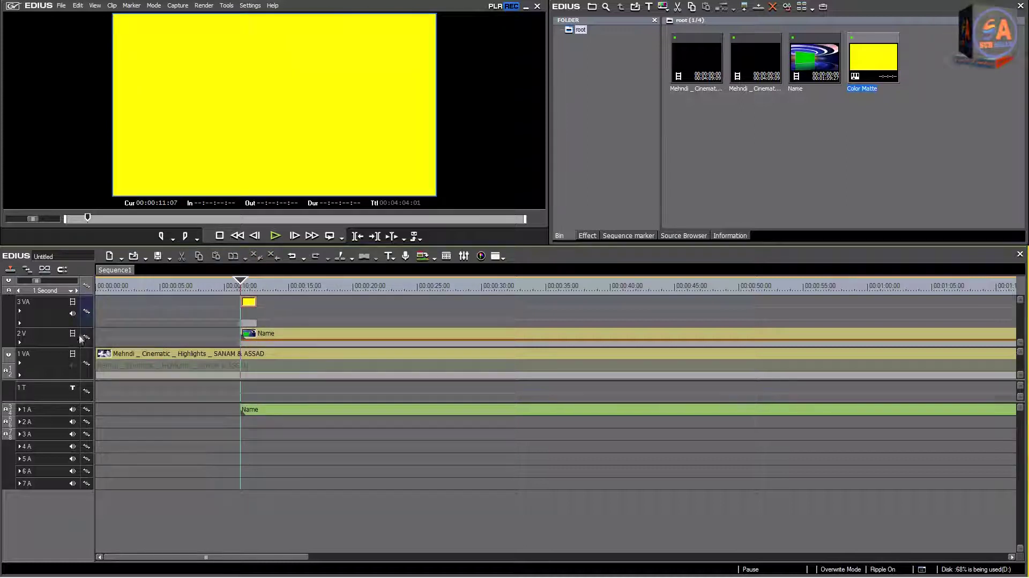
left_click(19, 323)
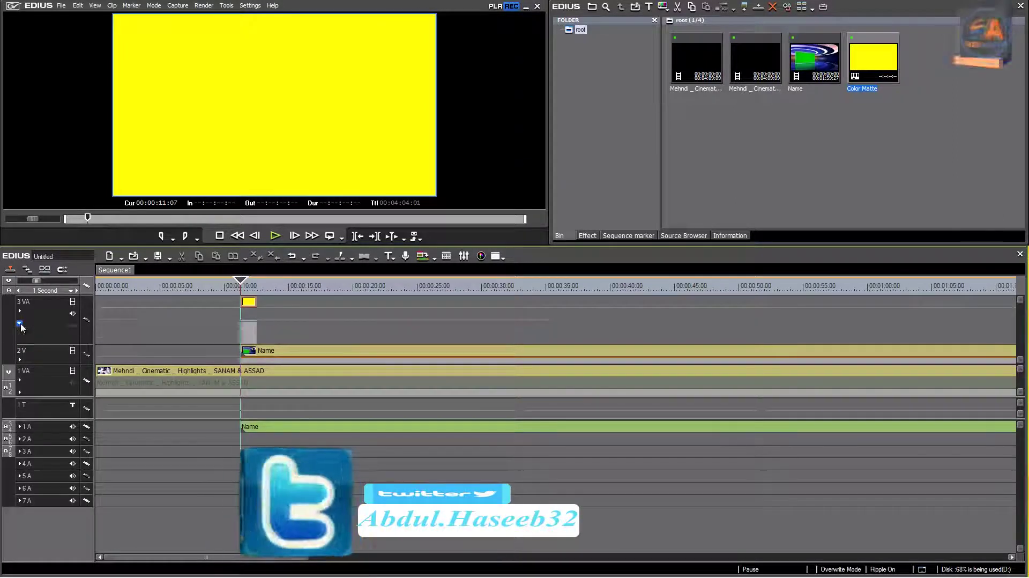
left_click(73, 327)
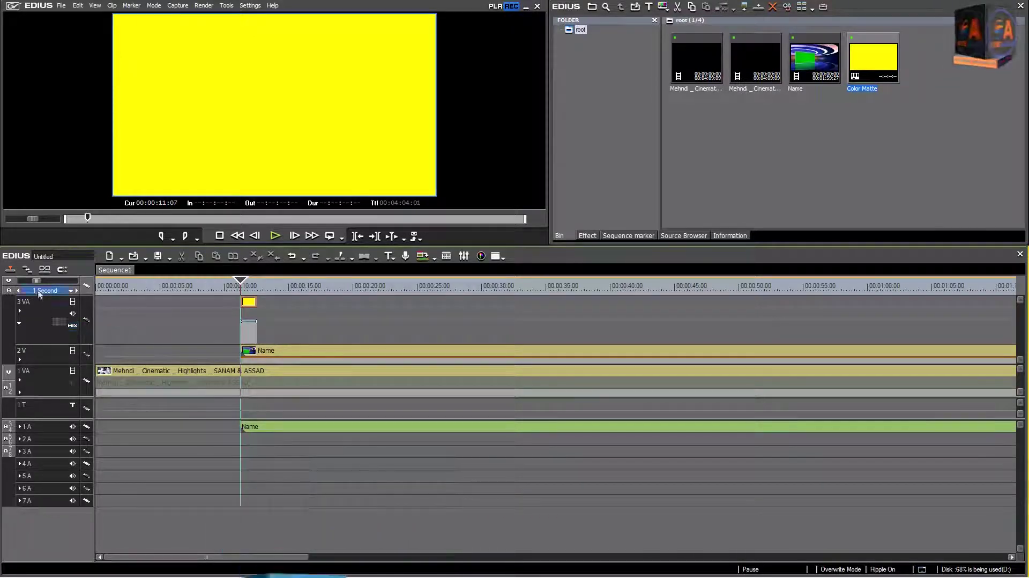
left_click_drag(37, 283, 27, 287)
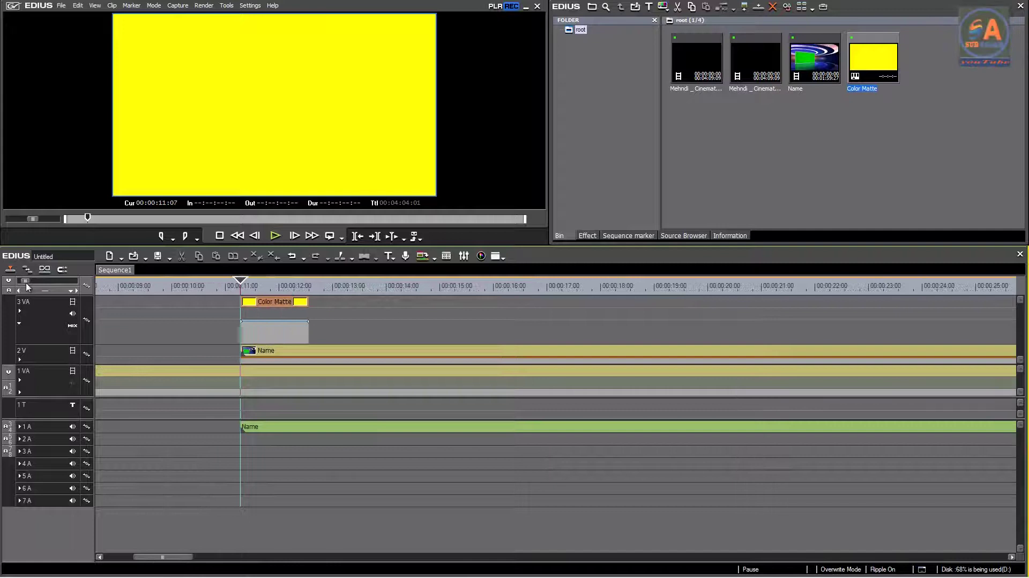
left_click_drag(242, 283, 274, 286)
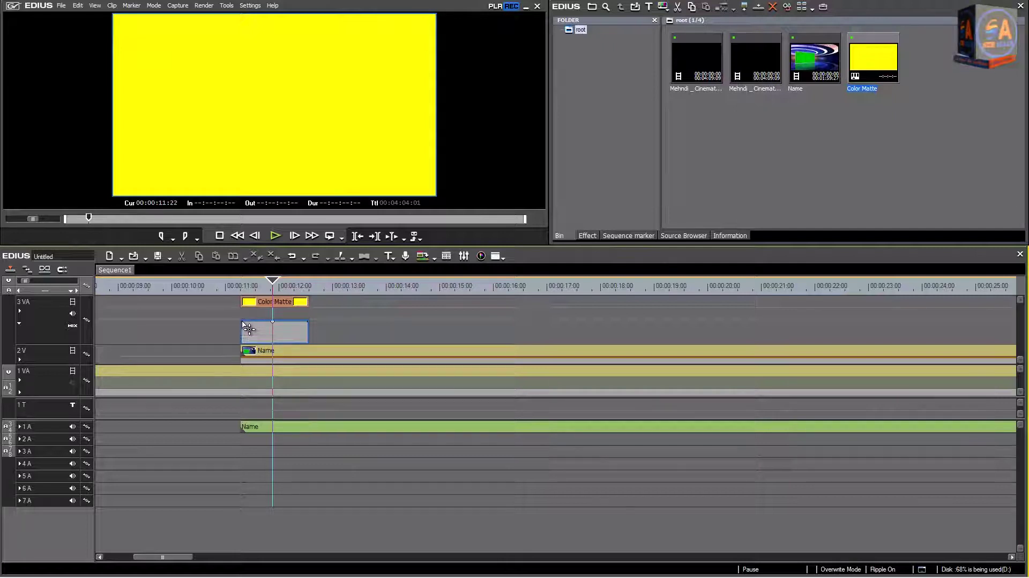
left_click_drag(248, 328, 244, 345)
left_click_drag(308, 325, 309, 347)
left_click(20, 324)
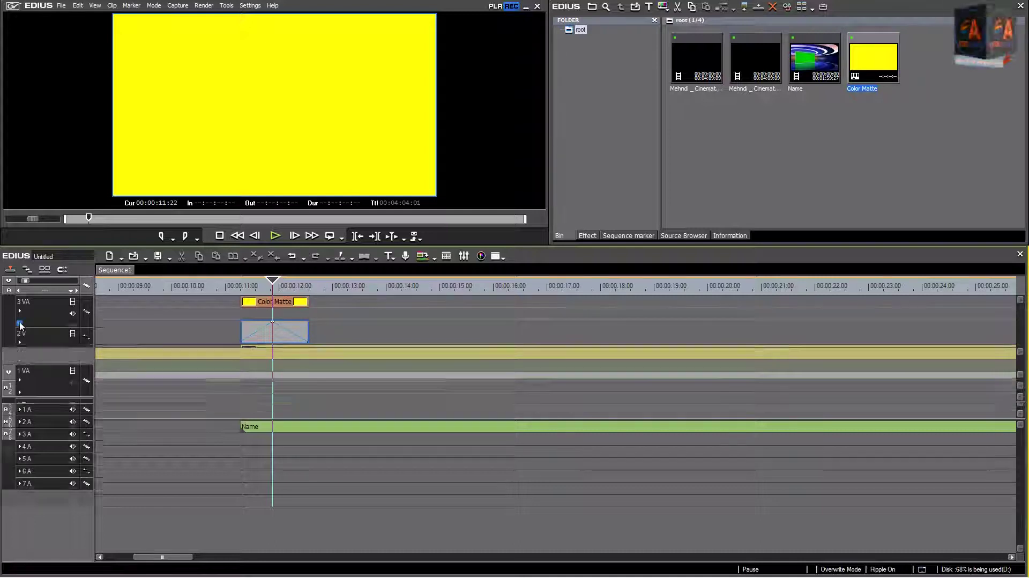
Step: Shift the Color Matte earlier to about 00:00:10:17 so it straddles the Name clip's start, and play back the transition
key("j")
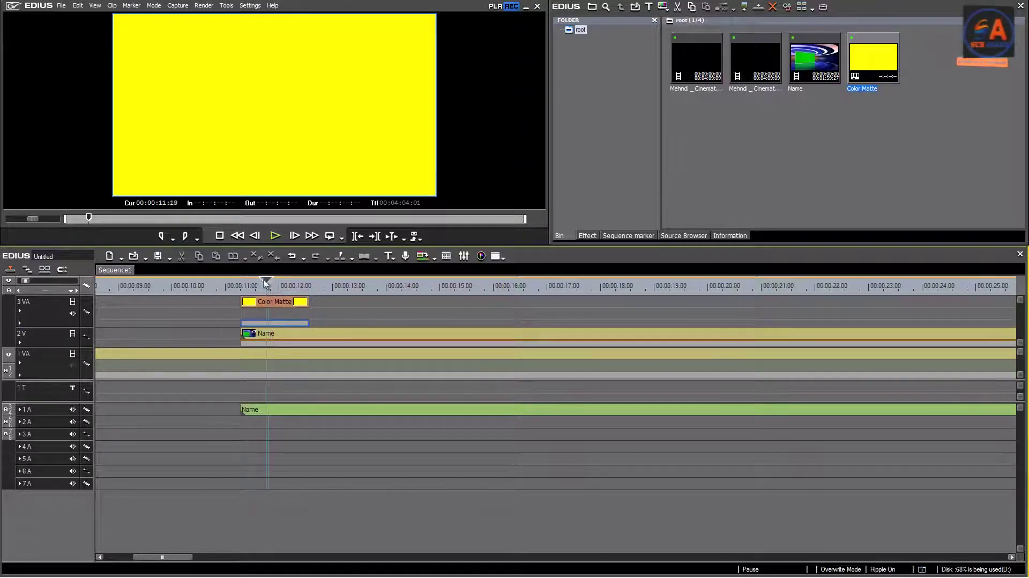
left_click_drag(241, 301, 235, 303)
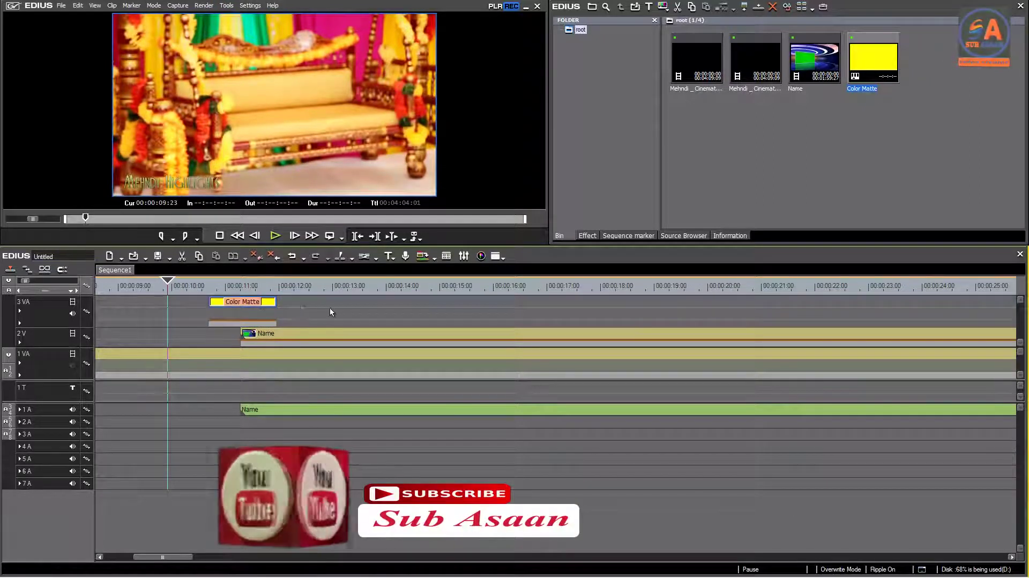
left_click(275, 236)
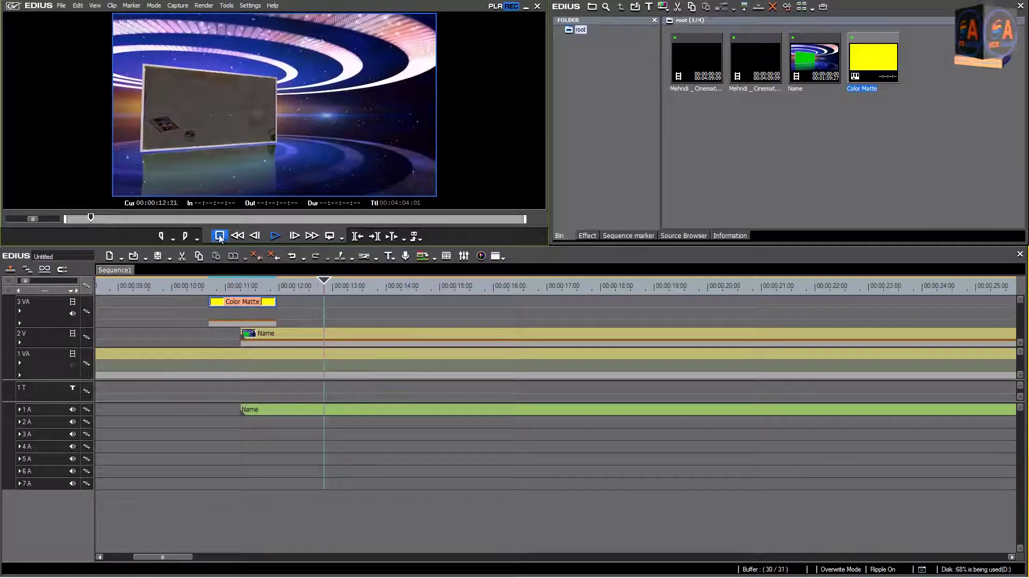
left_click(348, 291)
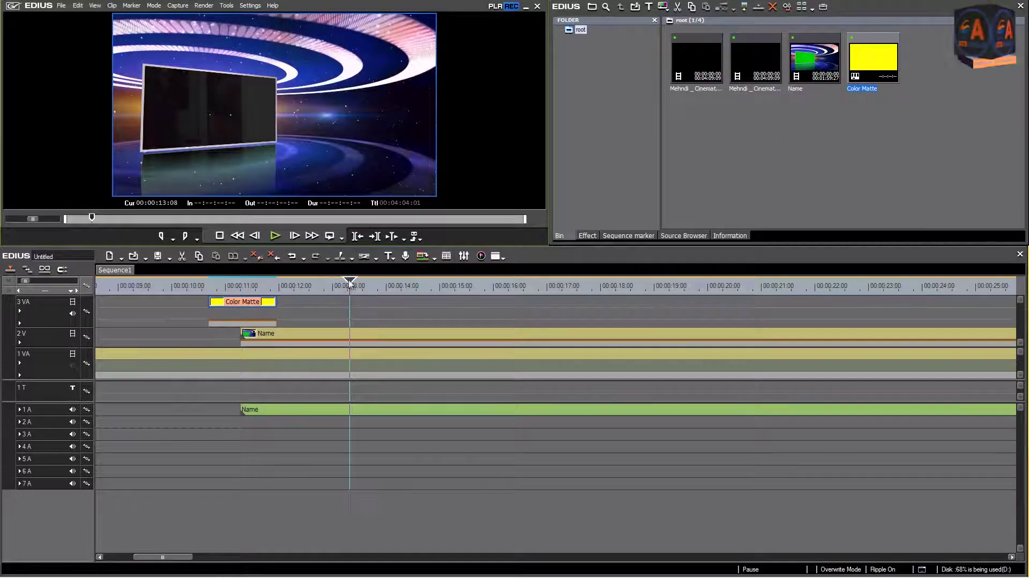
Step: Replay the yellow flash transition from the start of the Color Matte and preview the composite full screen
left_click(209, 284)
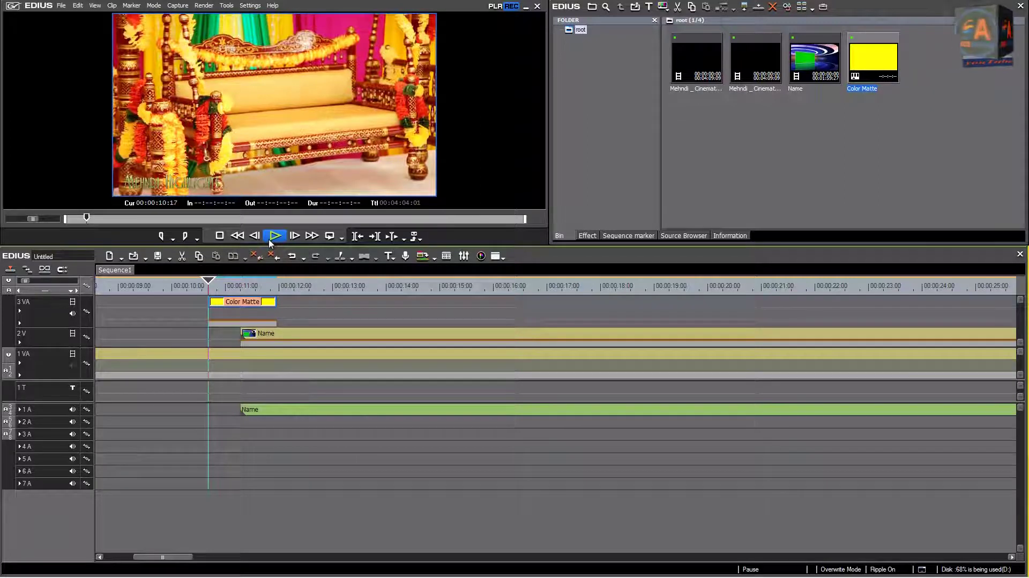
left_click(271, 240)
double_click(300, 165)
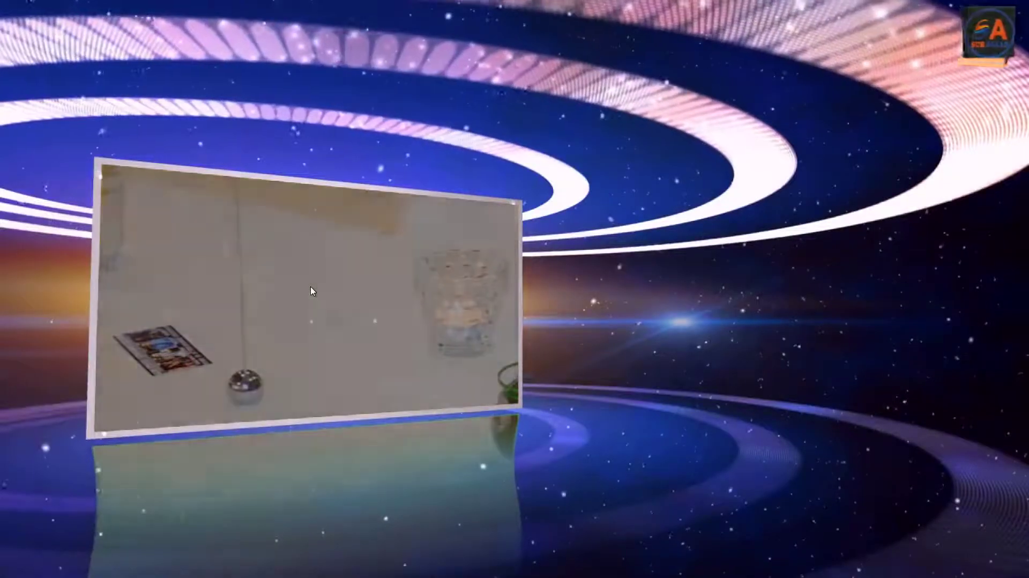
double_click(313, 291)
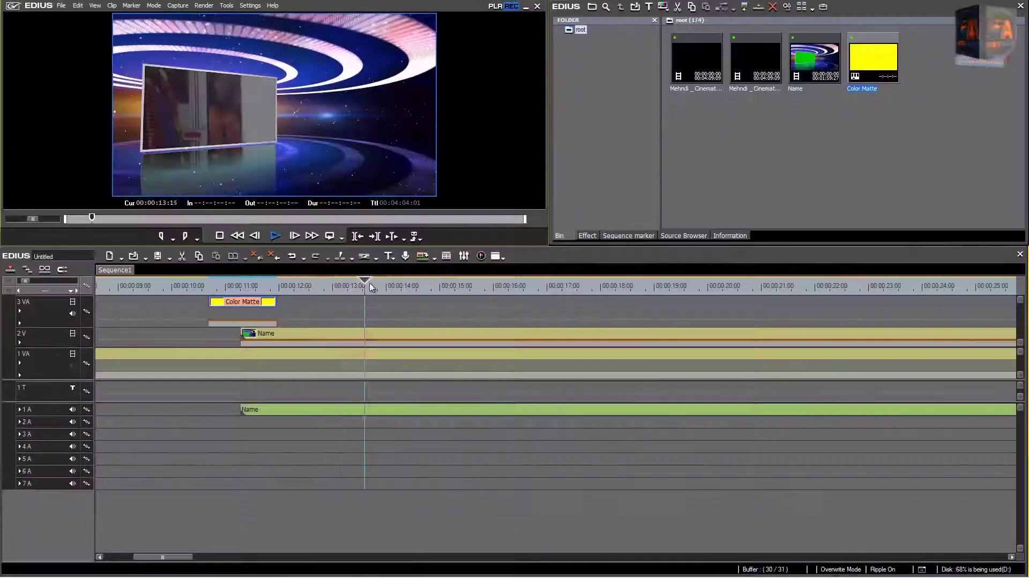
double_click(363, 133)
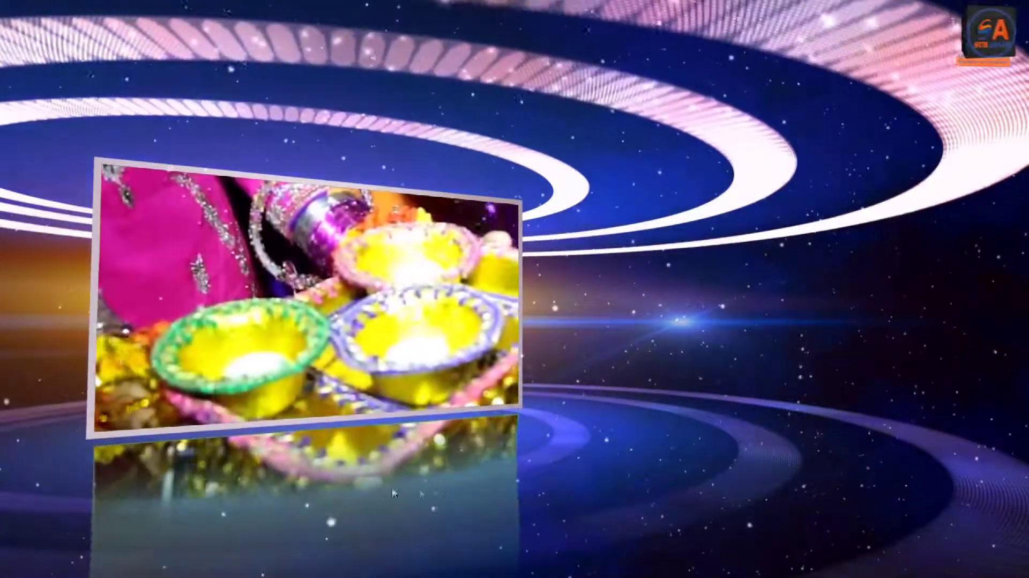
Step: Close the full-screen preview, cut the Name clip on track 2 V at 00:00:19:14 and delete everything after the cut
key("Escape")
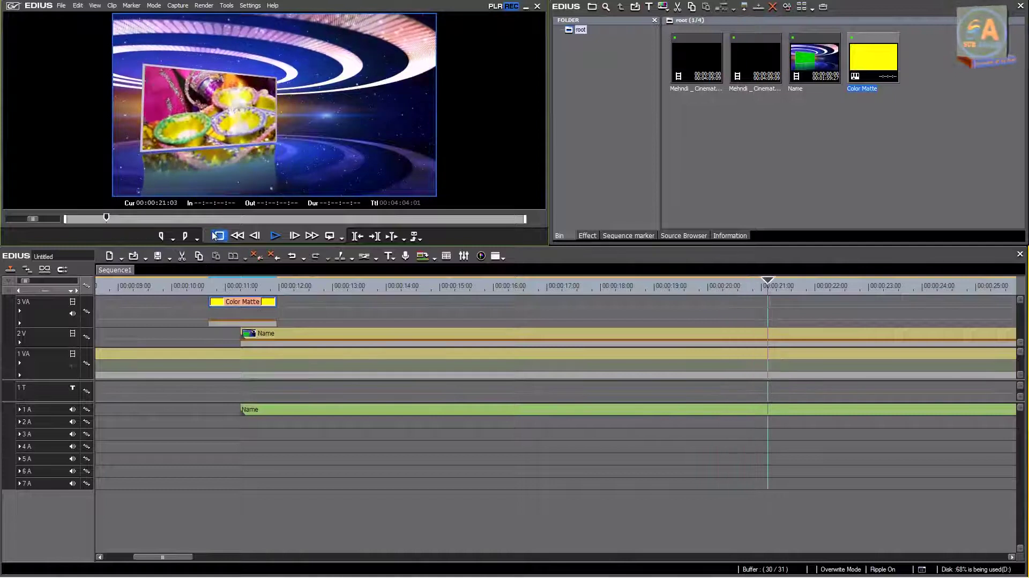
left_click_drag(783, 281, 685, 359)
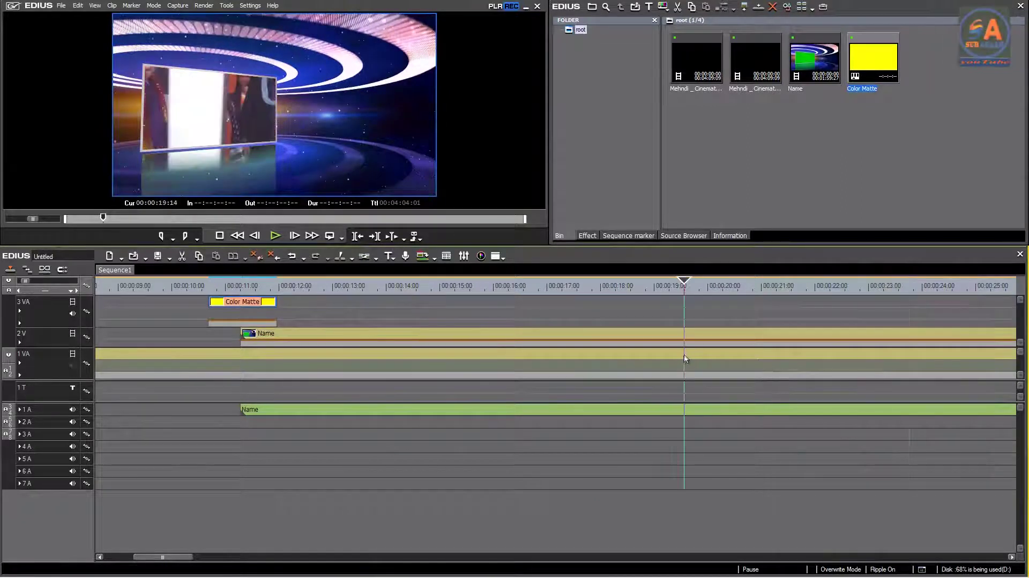
left_click(704, 335)
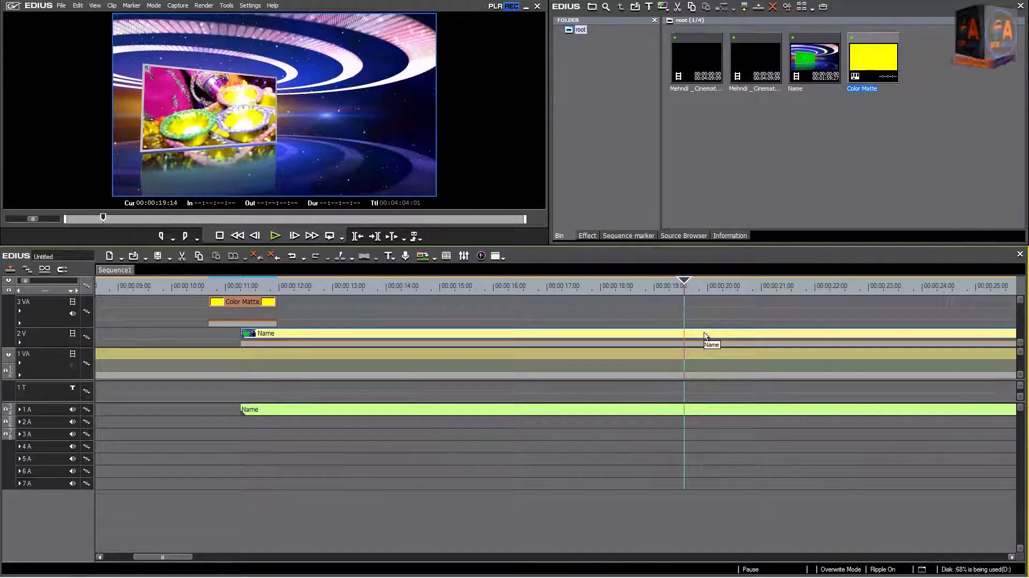
key("c")
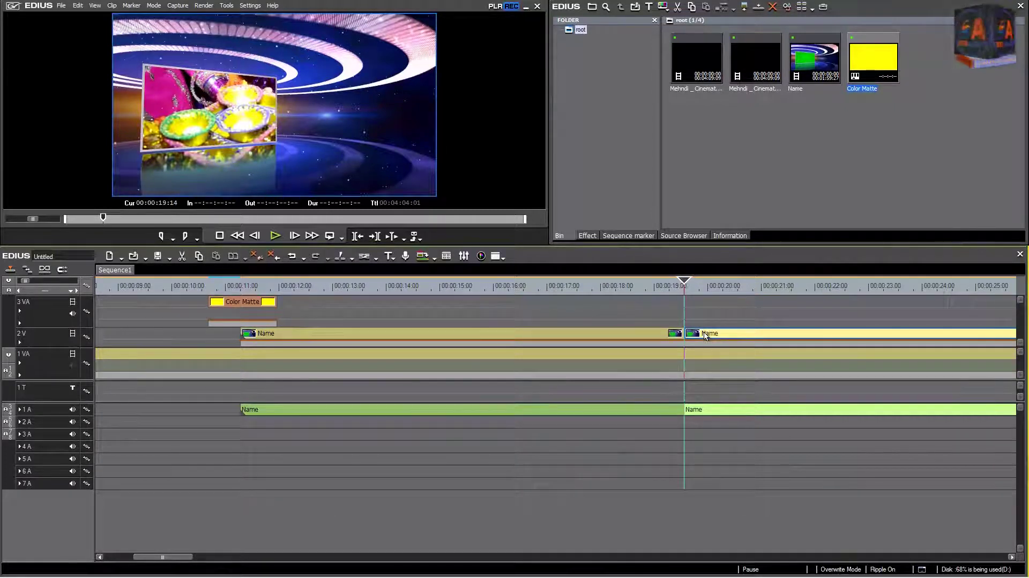
key("Delete")
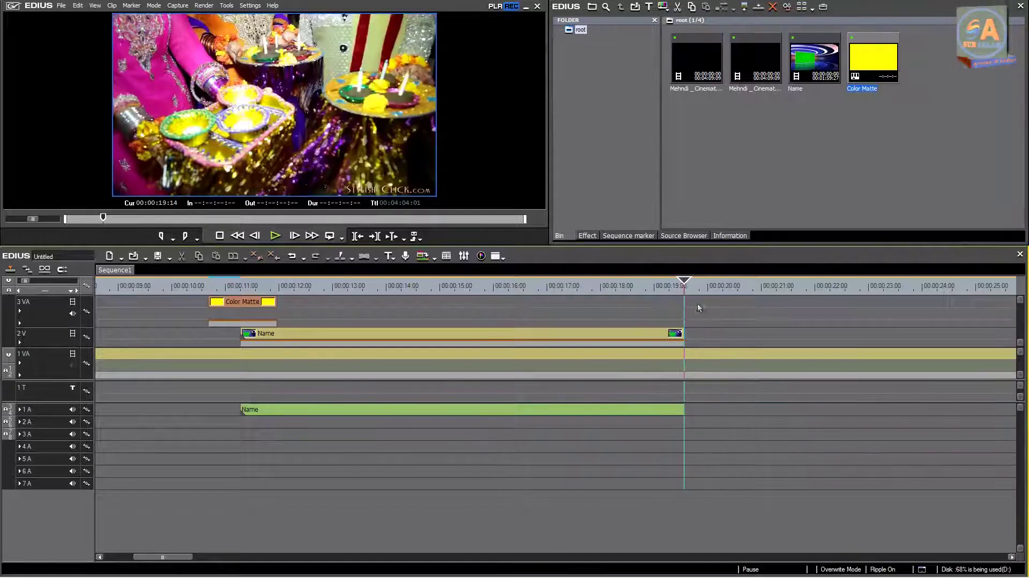
Step: Import the Green Screen clip from the Avi folder and place it directly after the Name clip on track 2 V at 00:00:19:14
double_click(828, 150)
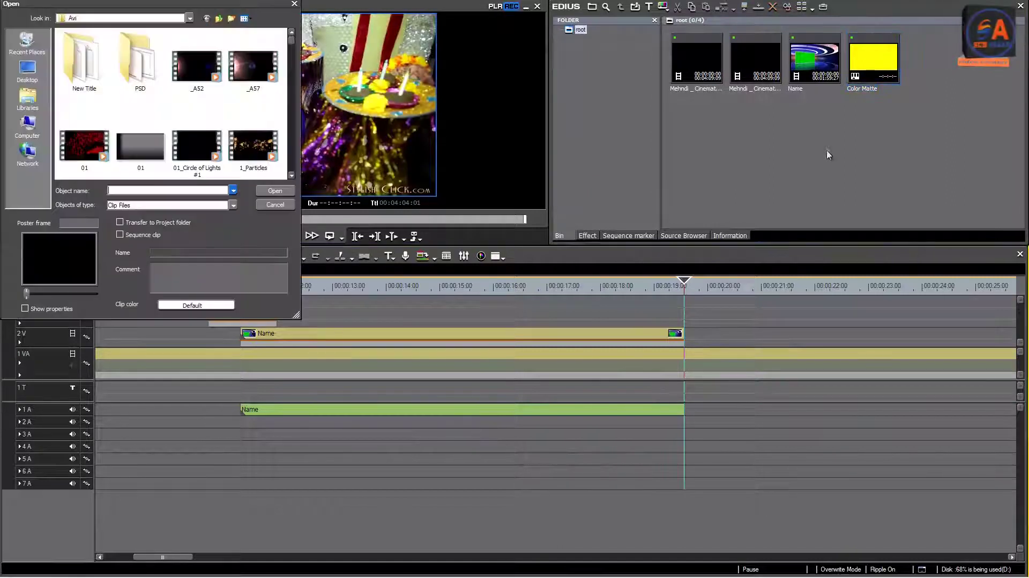
left_click_drag(291, 45, 291, 60)
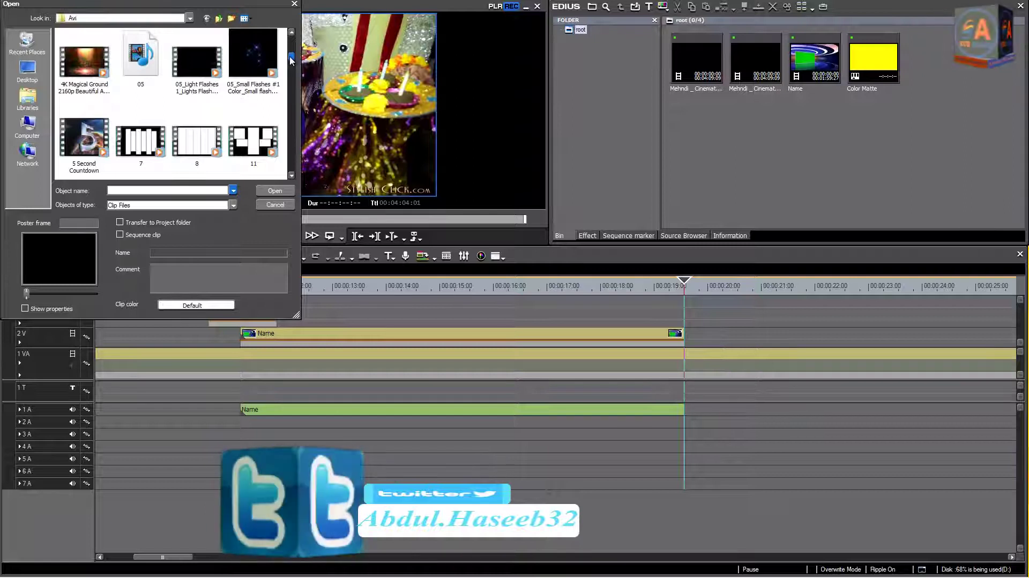
left_click_drag(291, 60, 288, 117)
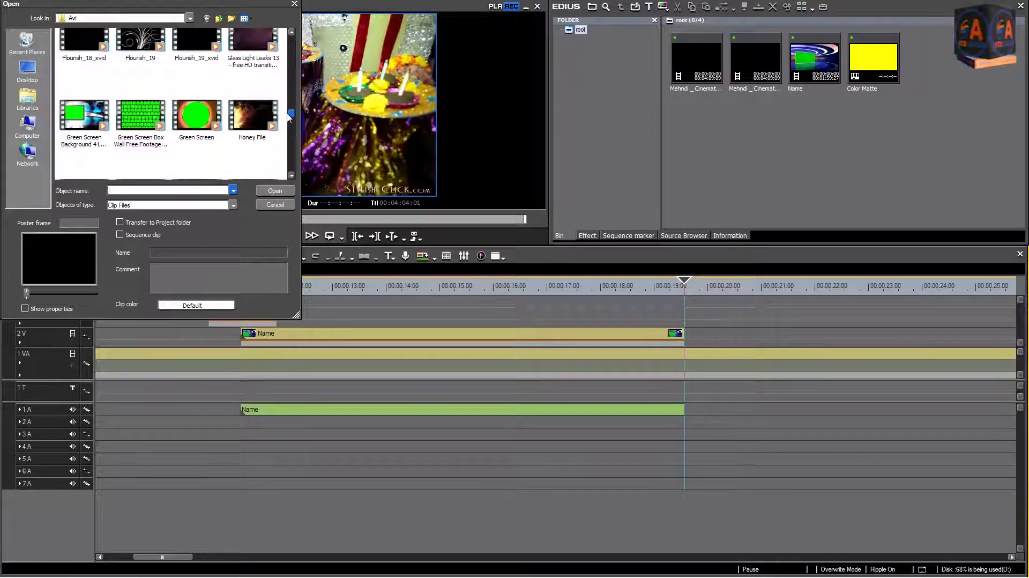
left_click(199, 118)
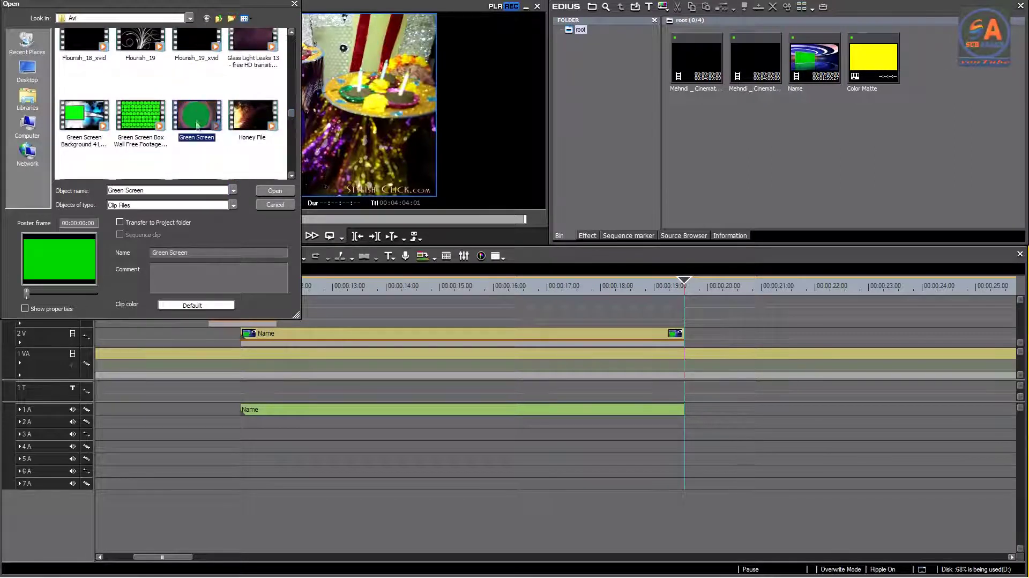
left_click(274, 191)
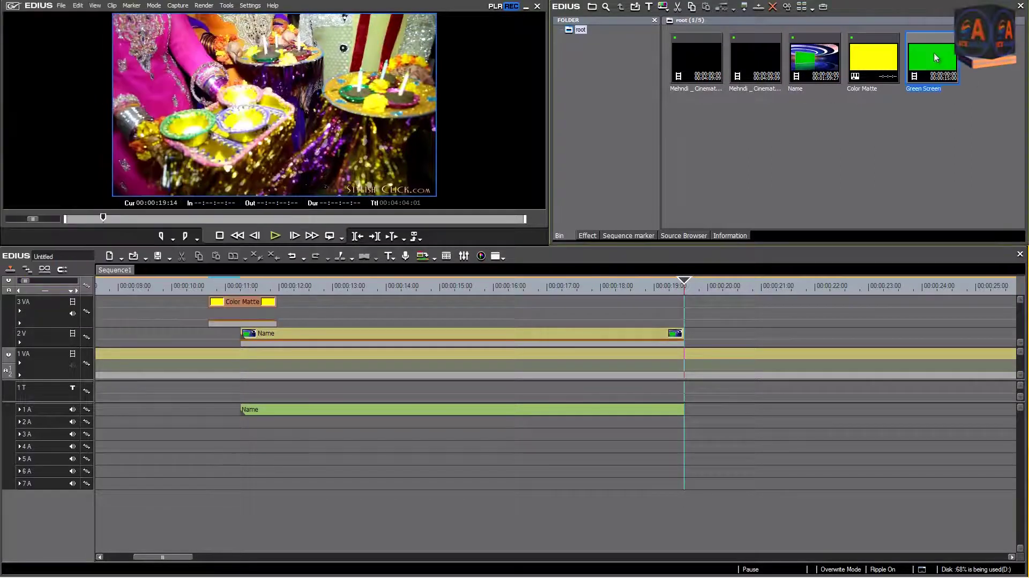
left_click_drag(761, 258, 690, 332)
mouse_move(689, 284)
left_mouse_down()
mouse_move(834, 292)
mouse_move(832, 282)
mouse_move(765, 281)
mouse_move(693, 291)
left_mouse_up()
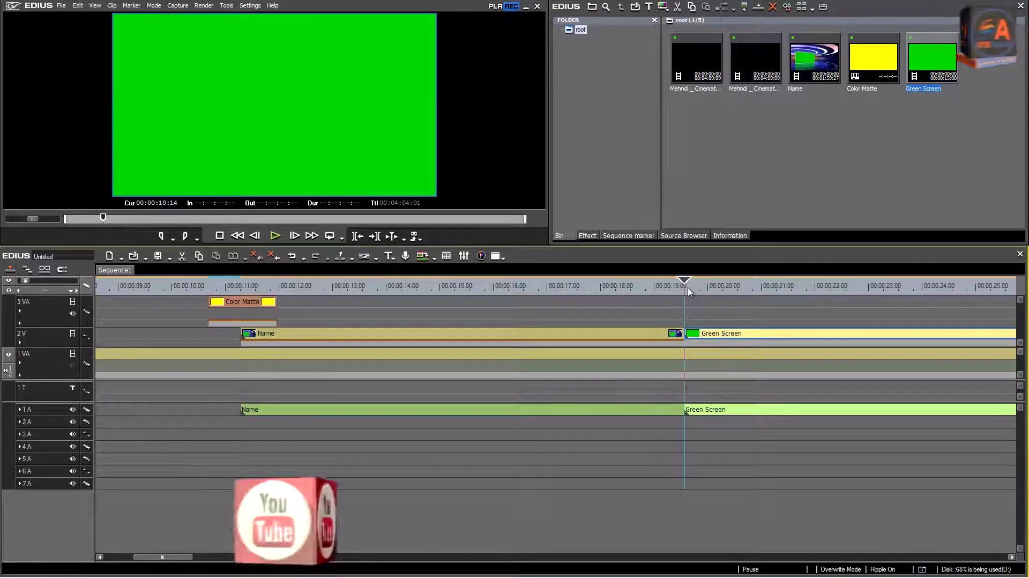
Step: Apply the Chromakey keyer to the Green Screen clip on track 2 V and play it to 00:00:22:09
left_click(587, 236)
left_click(594, 90)
left_click_drag(747, 51, 723, 340)
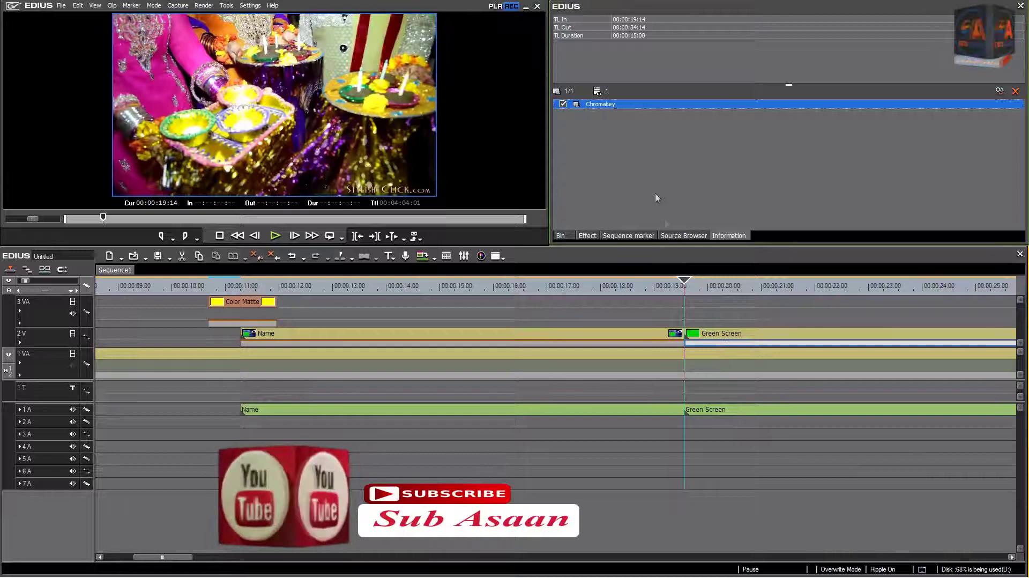
key("space")
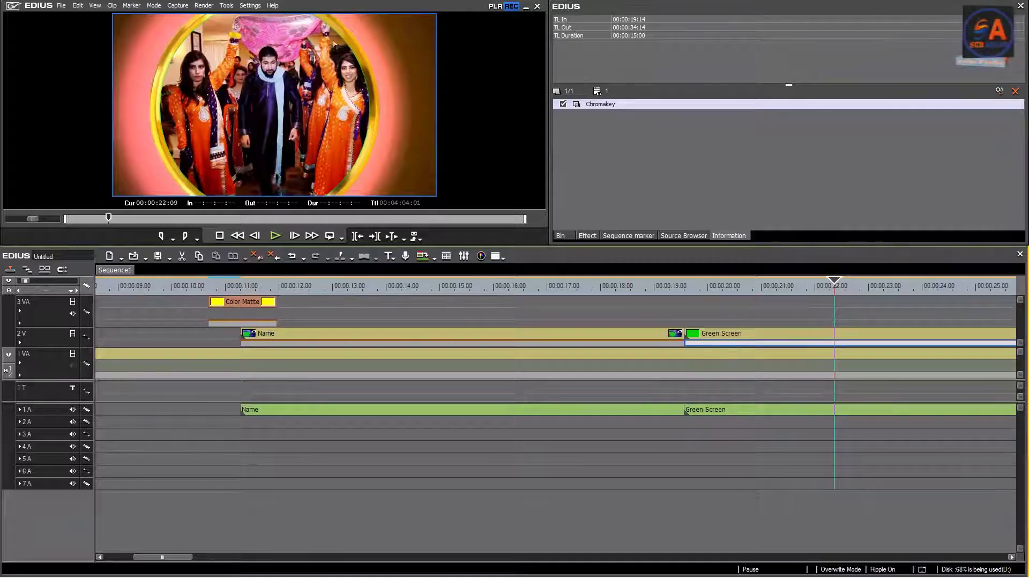
Step: Refine the Green Screen clip's Chromakey with CG Mode and Soft Edge enabled, Cancel Color Range 64 and Power 41
double_click(608, 105)
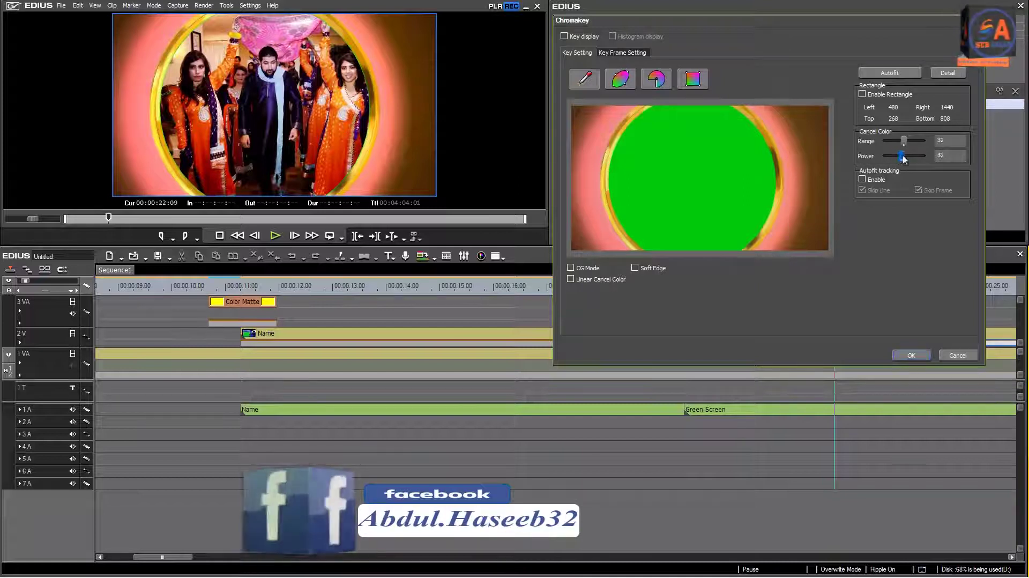
left_click_drag(909, 157, 915, 157)
left_click(571, 268)
left_click_drag(914, 155, 905, 157)
left_click(635, 268)
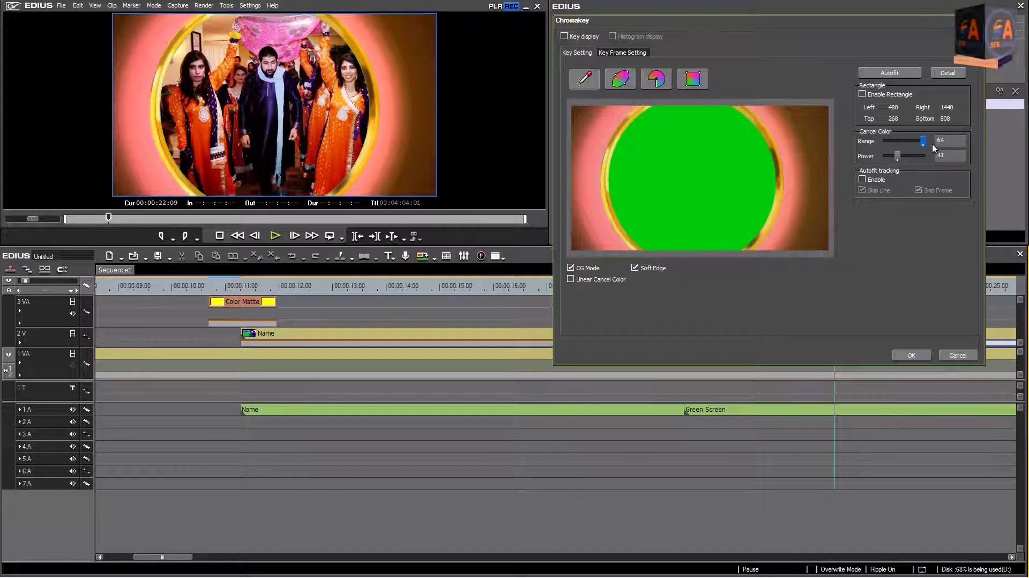
left_click(905, 356)
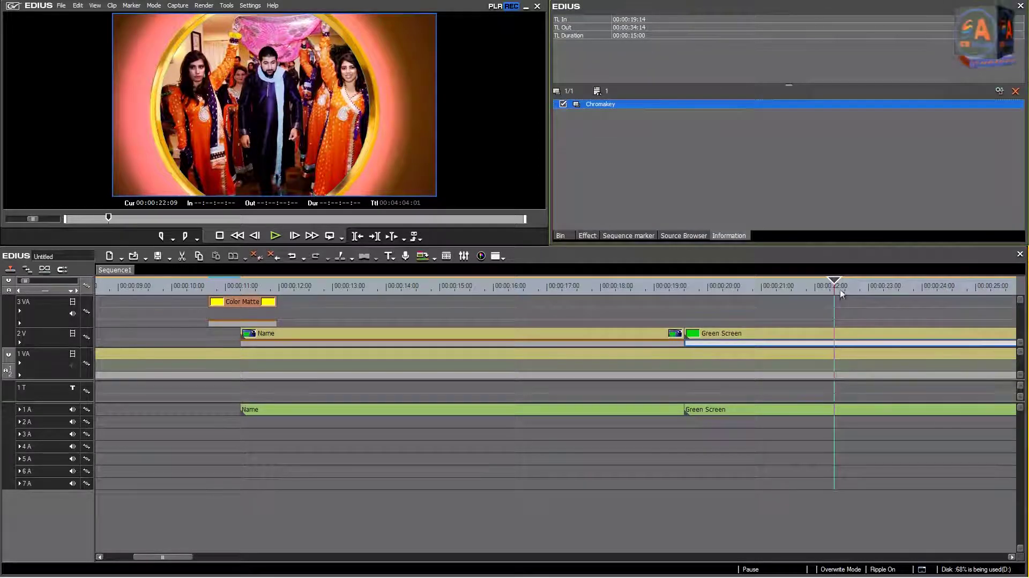
Step: Play back the change from the Name clip to the keyed Green Screen clip, starting from 00:00:18:21
left_click_drag(836, 280, 777, 285)
left_click_drag(839, 280, 651, 284)
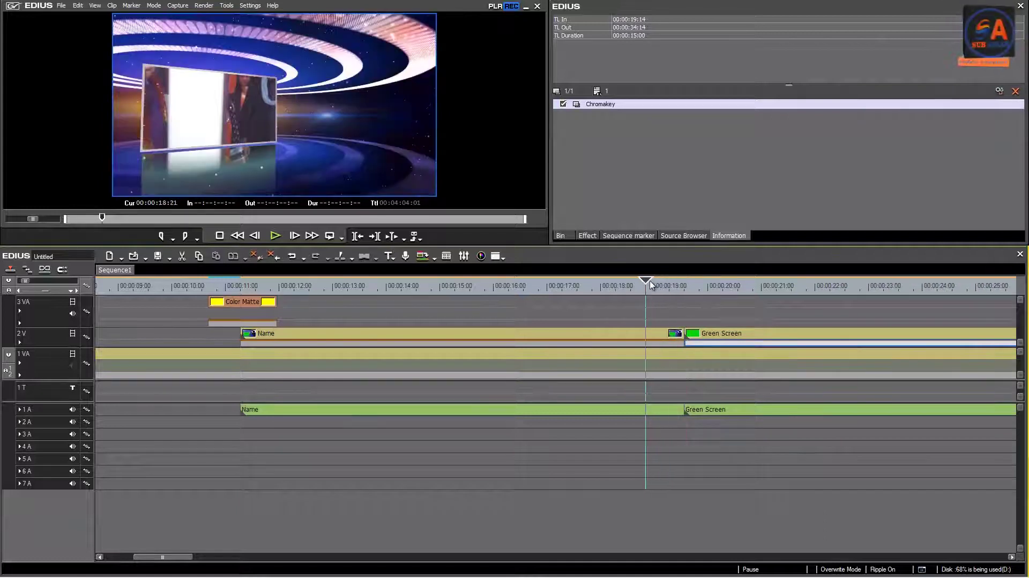
key("space")
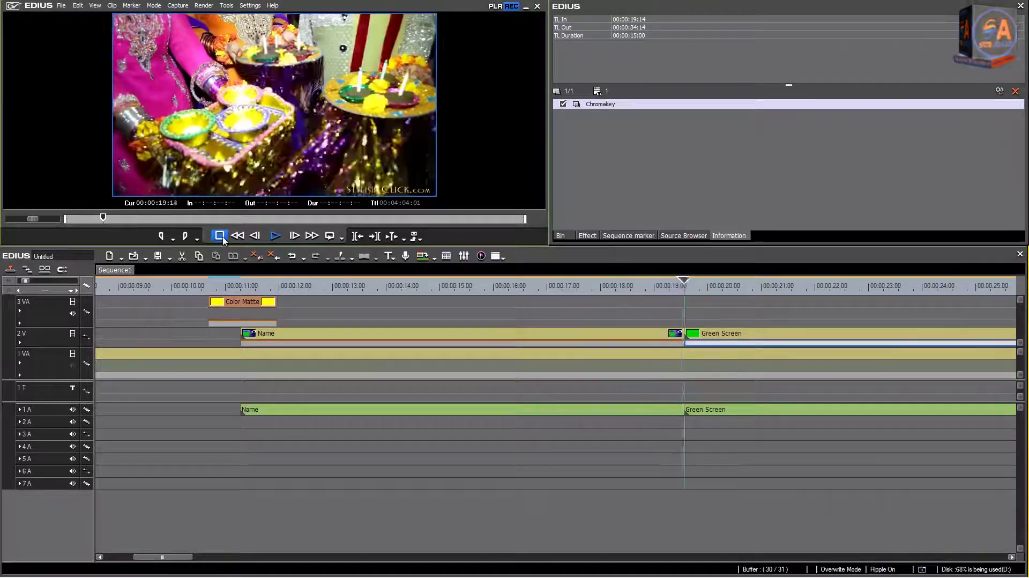
left_click(219, 236)
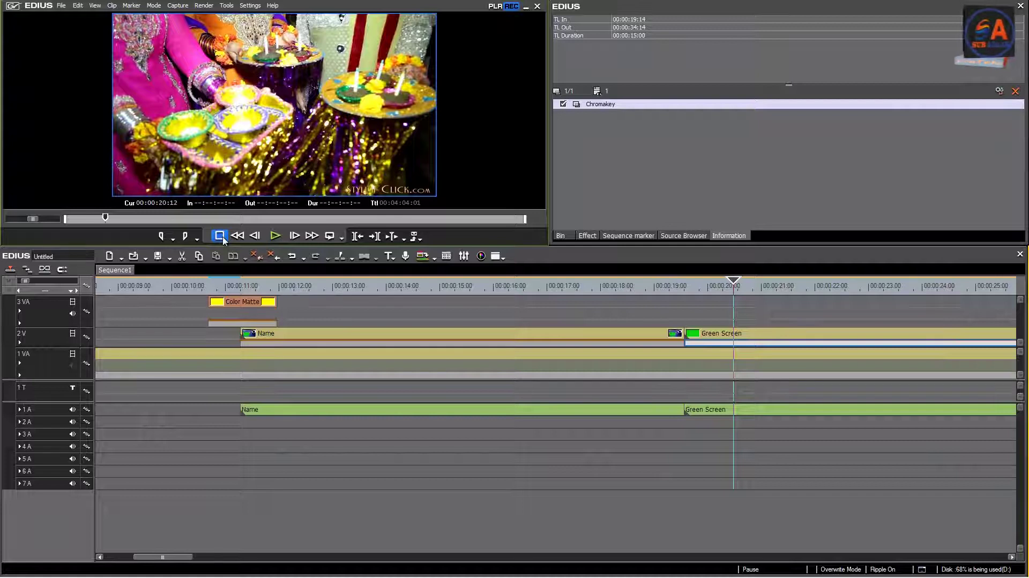
left_click(272, 237)
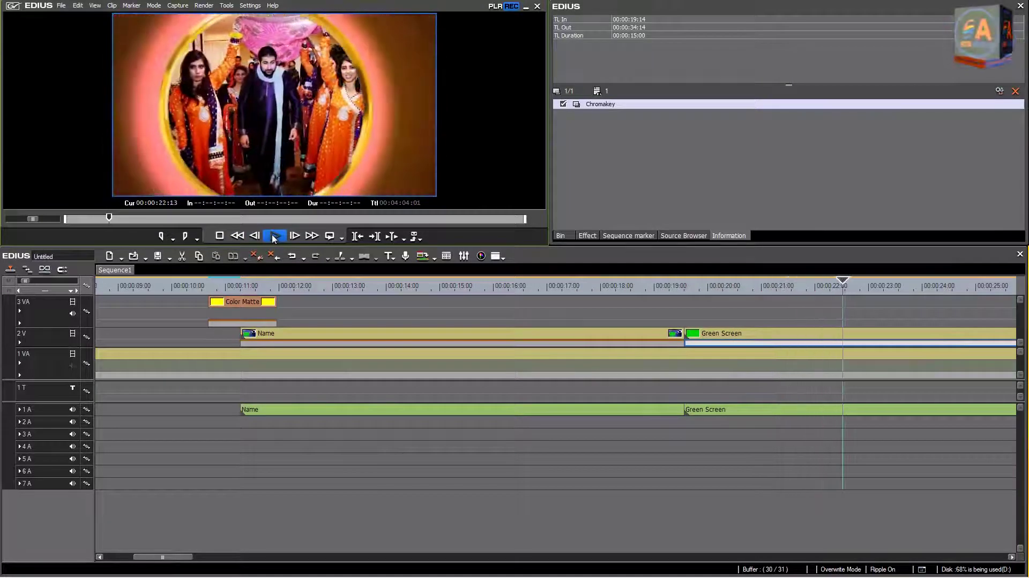
left_click(219, 236)
Step: Replay the opening of the keyed Green Screen clip several times to examine when its round frame enters the picture
left_click_drag(978, 281, 709, 280)
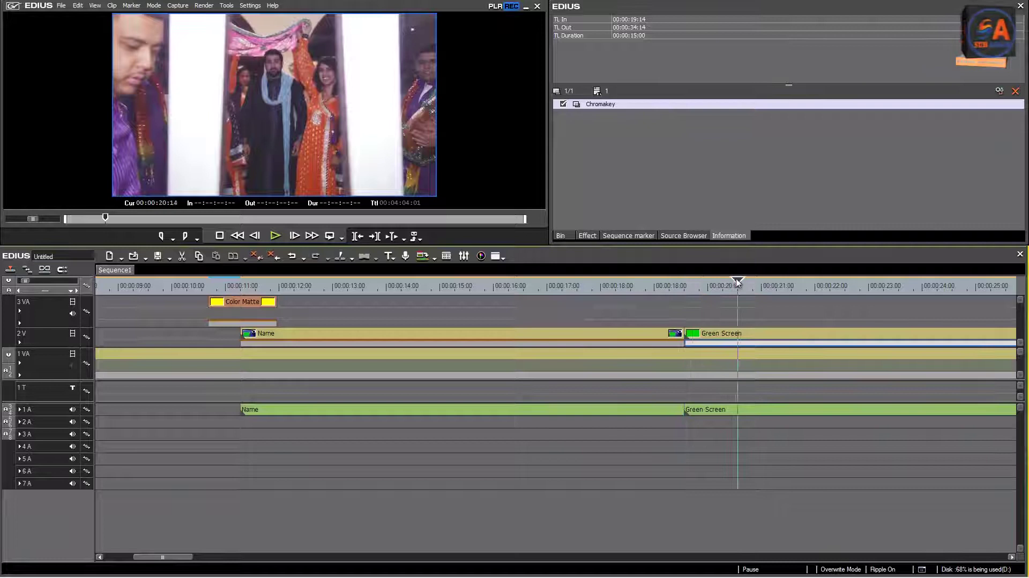
left_click(275, 236)
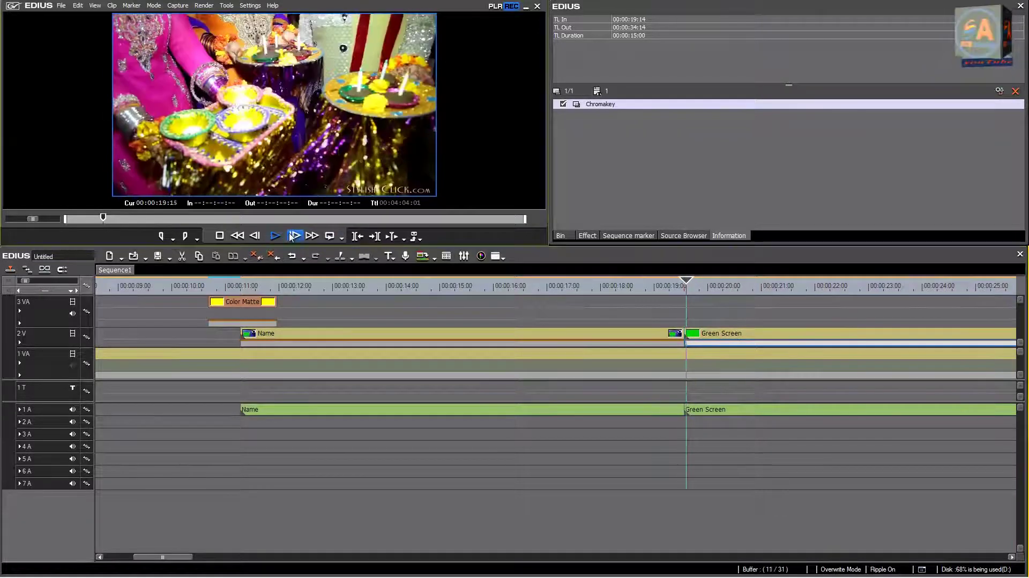
left_click(219, 236)
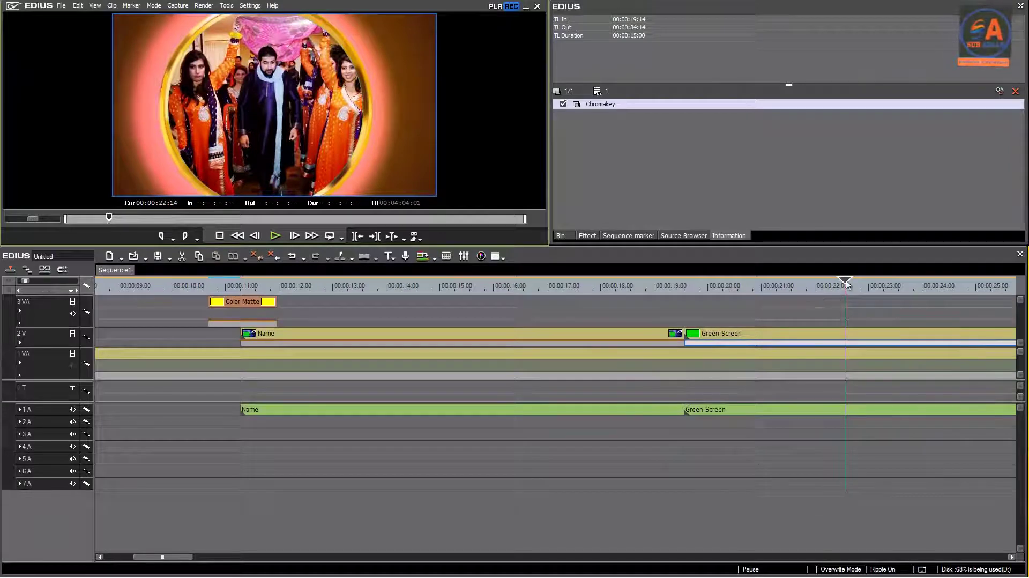
left_click_drag(847, 284, 838, 283)
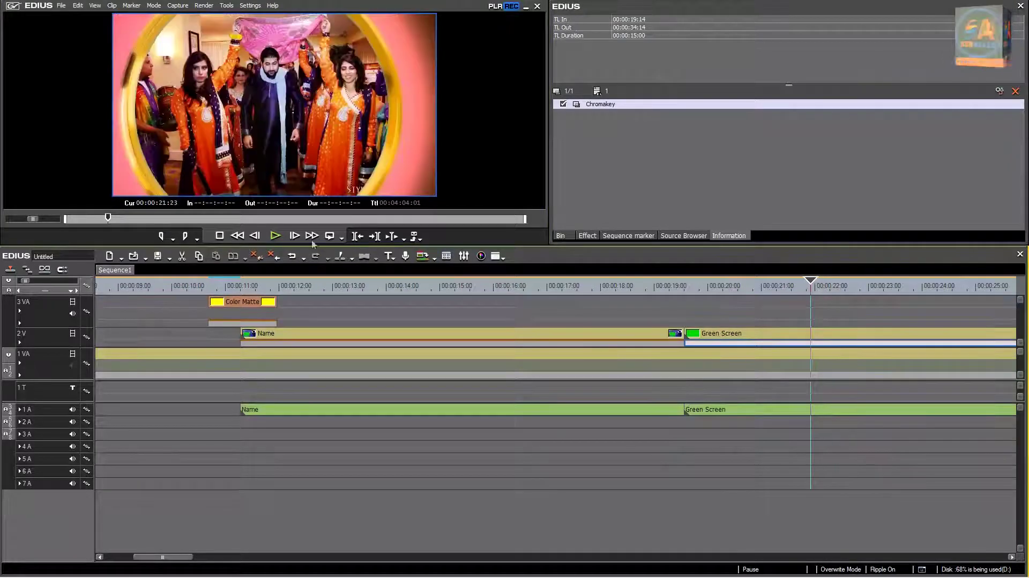
left_click(279, 237)
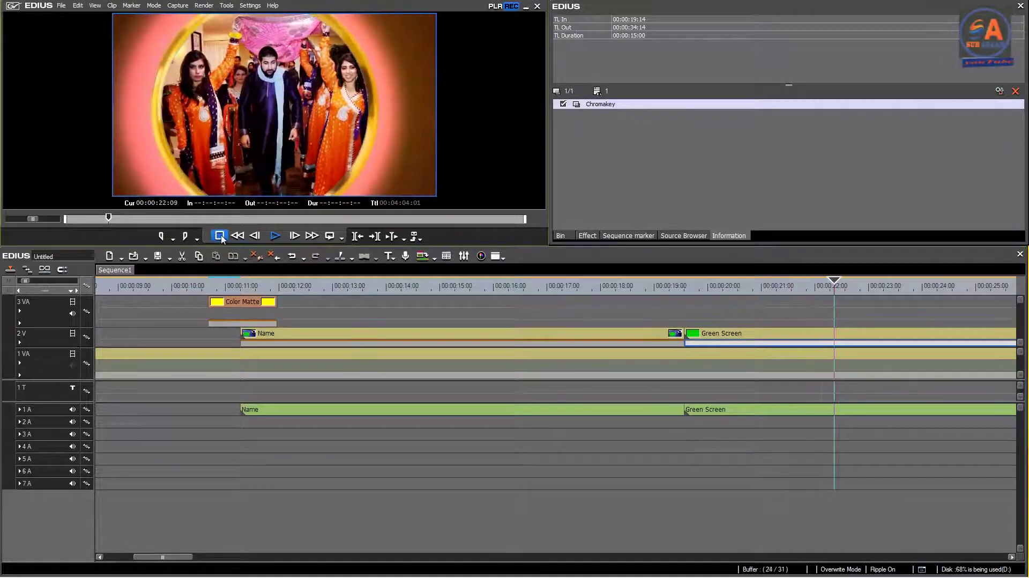
key("space")
left_click_drag(869, 284, 734, 283)
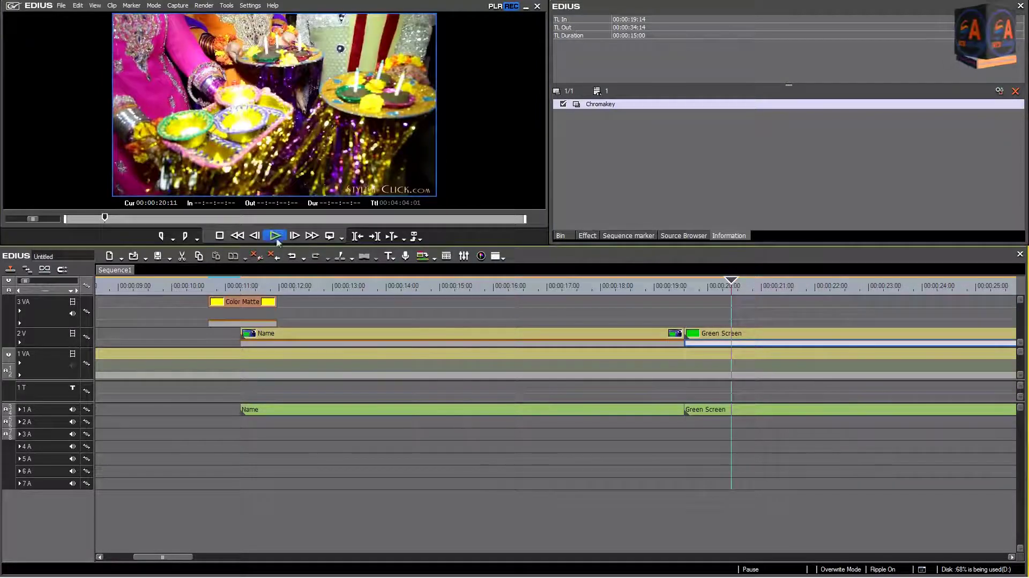
left_click(277, 240)
left_click(220, 238)
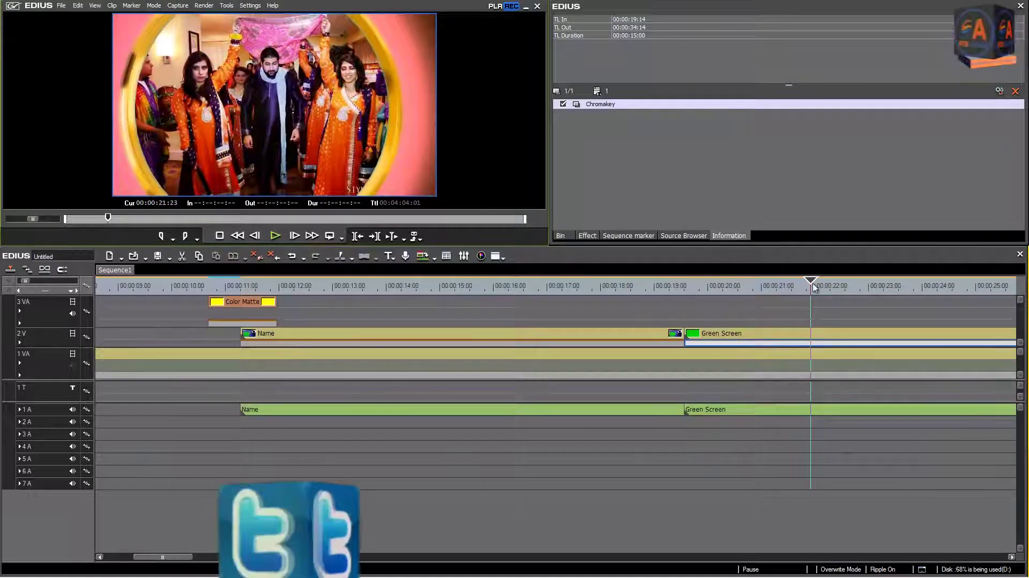
Step: Import the _A57 clip and place it on track 3 VA at 00:00:20:24, over the point where the round frame enters
left_click(792, 284)
left_click_drag(792, 283, 770, 284)
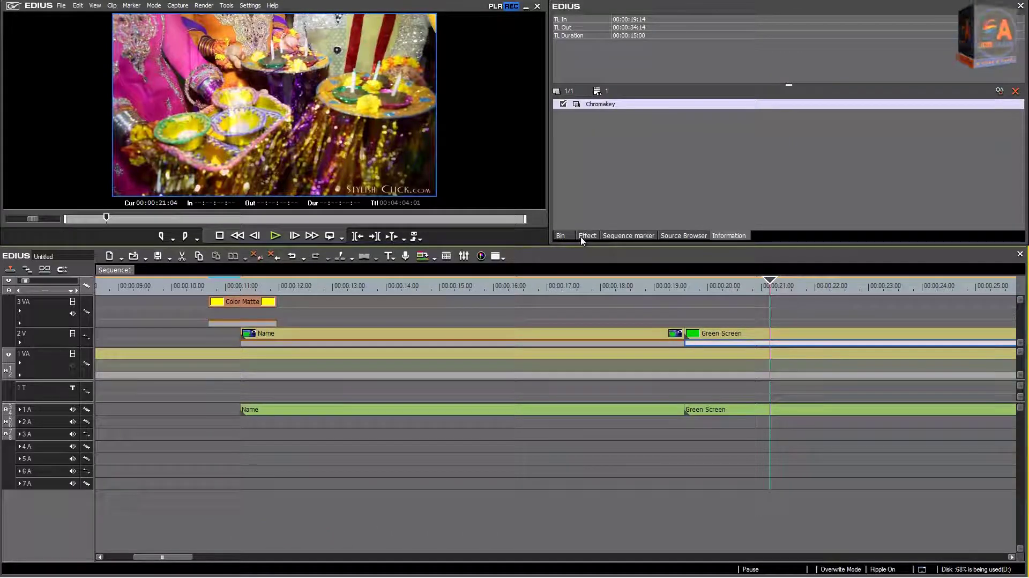
left_click(562, 237)
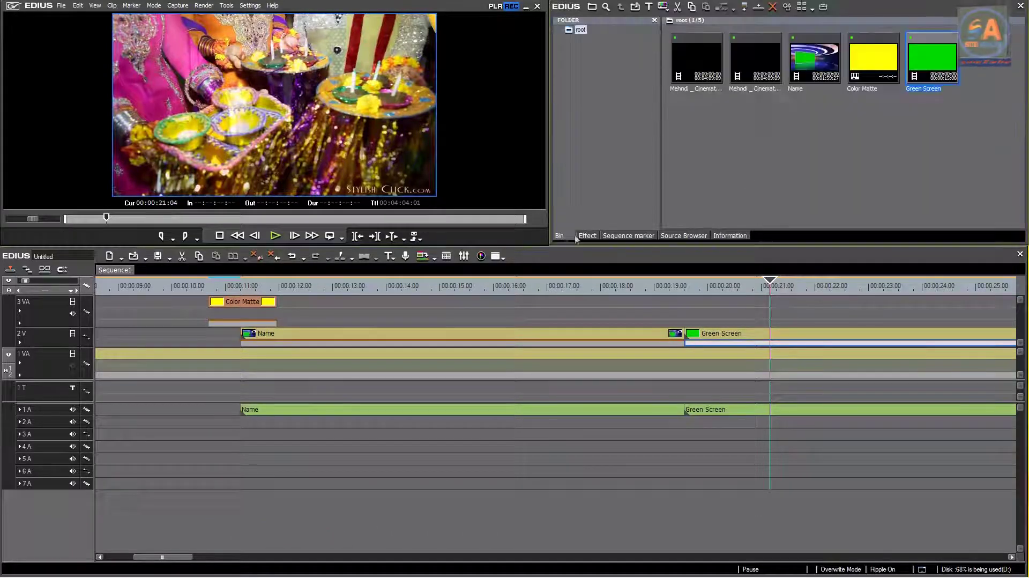
double_click(766, 172)
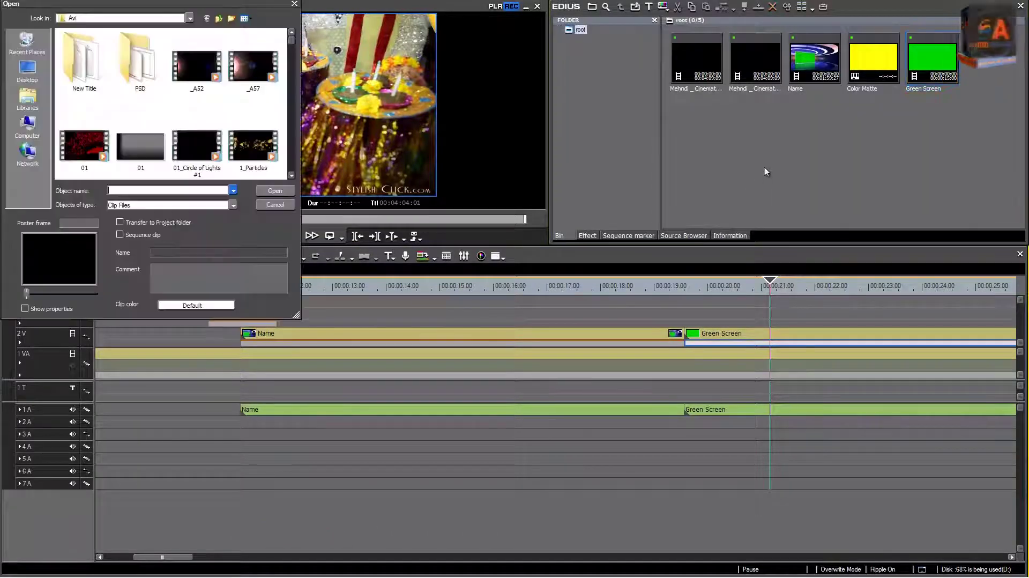
left_click(247, 66)
left_click(274, 192)
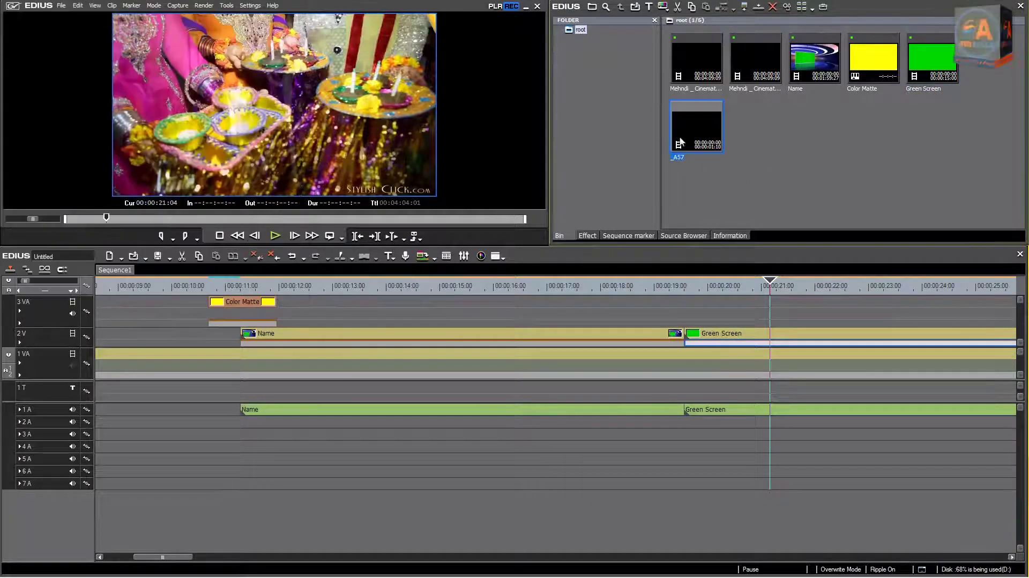
left_click_drag(687, 127, 765, 293)
Step: Apply the Screen blend keyer to the _A57 clip on track 3 VA
left_click(587, 236)
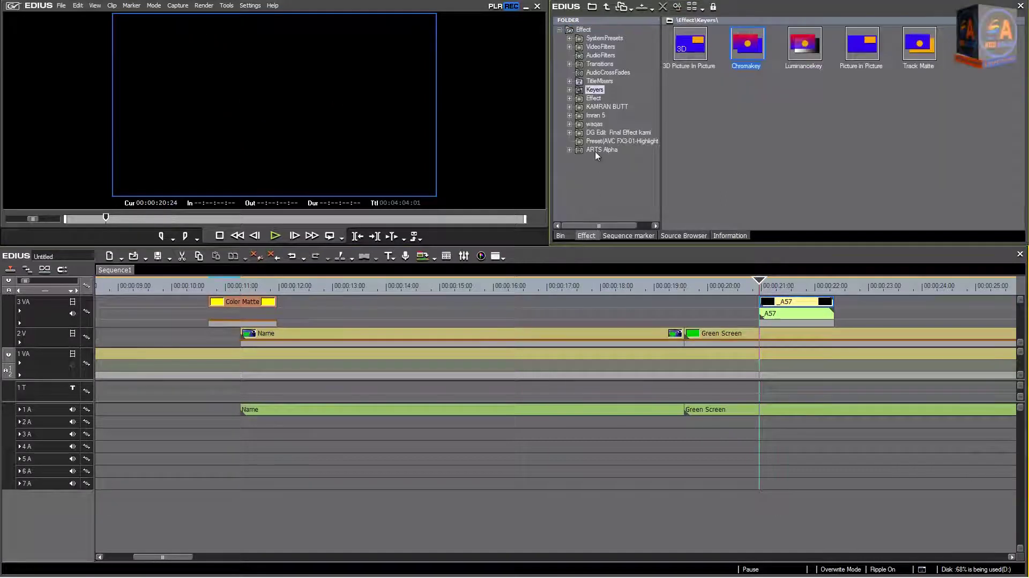
left_click(570, 90)
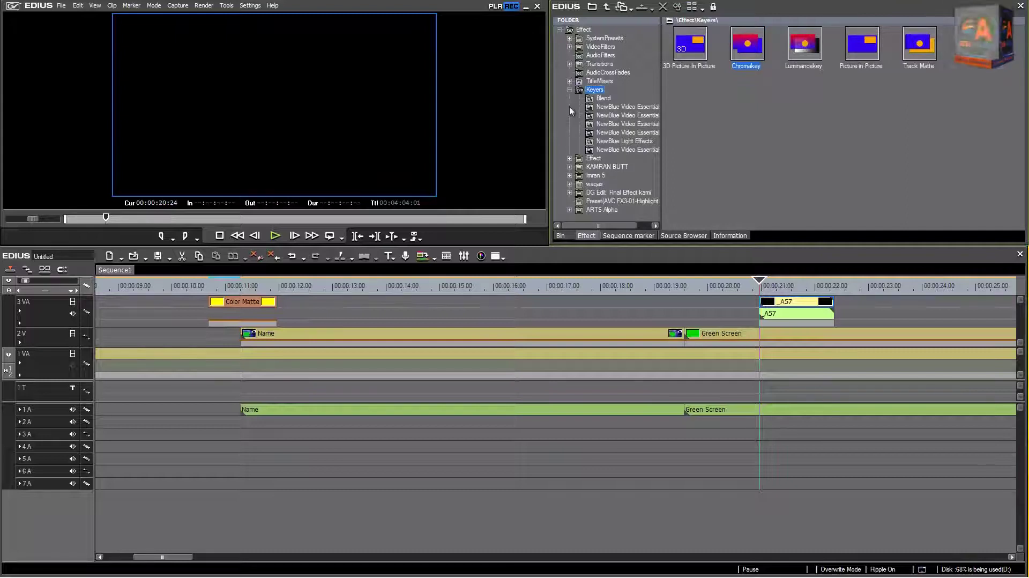
left_click(596, 101)
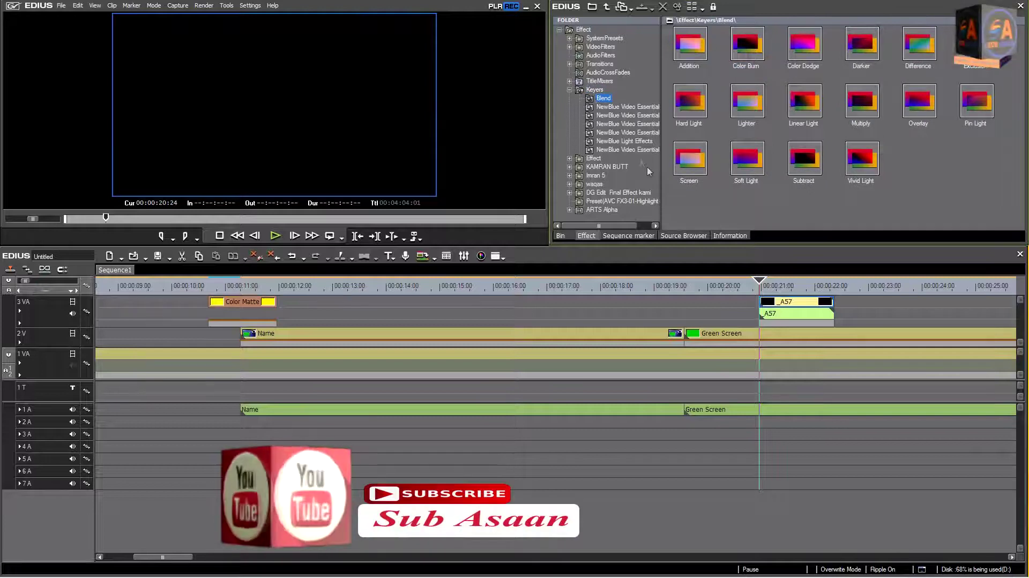
left_click_drag(698, 176, 781, 327)
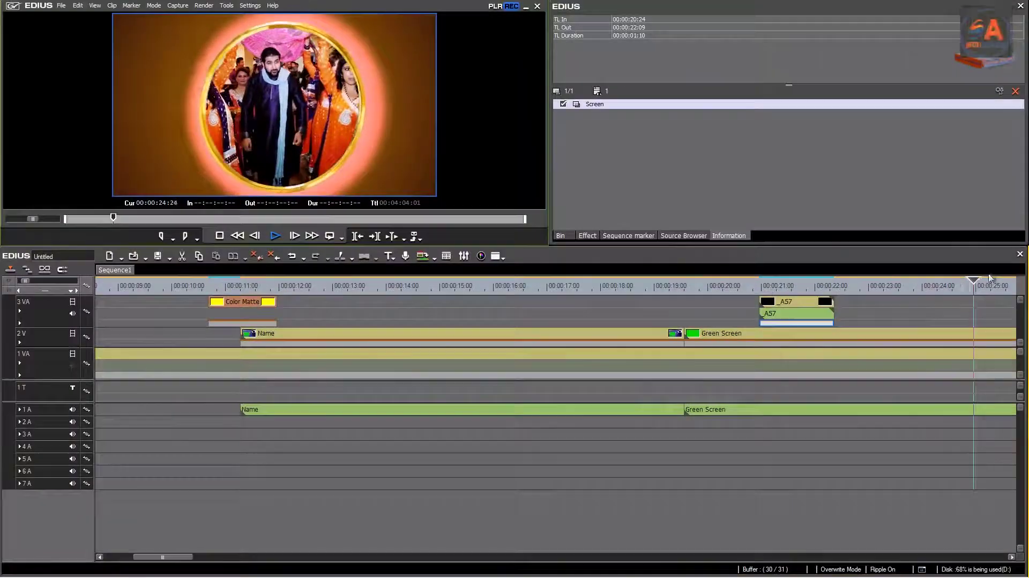
Step: Review the _A57 flash, then play the whole composite full screen from 00:00:10:17 until just past the end of the Green Screen clip
left_click_drag(986, 280, 743, 281)
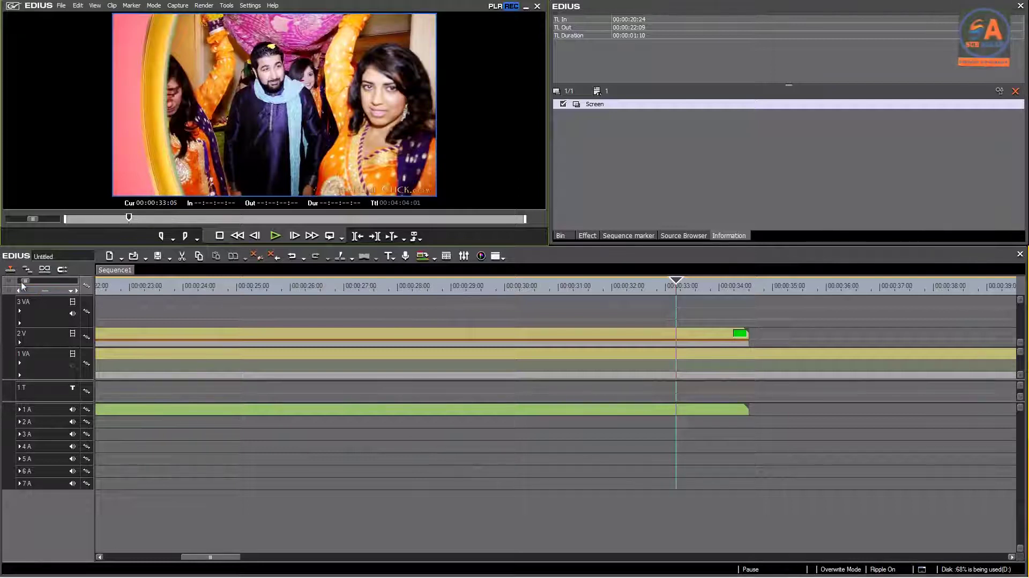
left_click_drag(23, 280, 98, 290)
left_click_drag(219, 282, 129, 285)
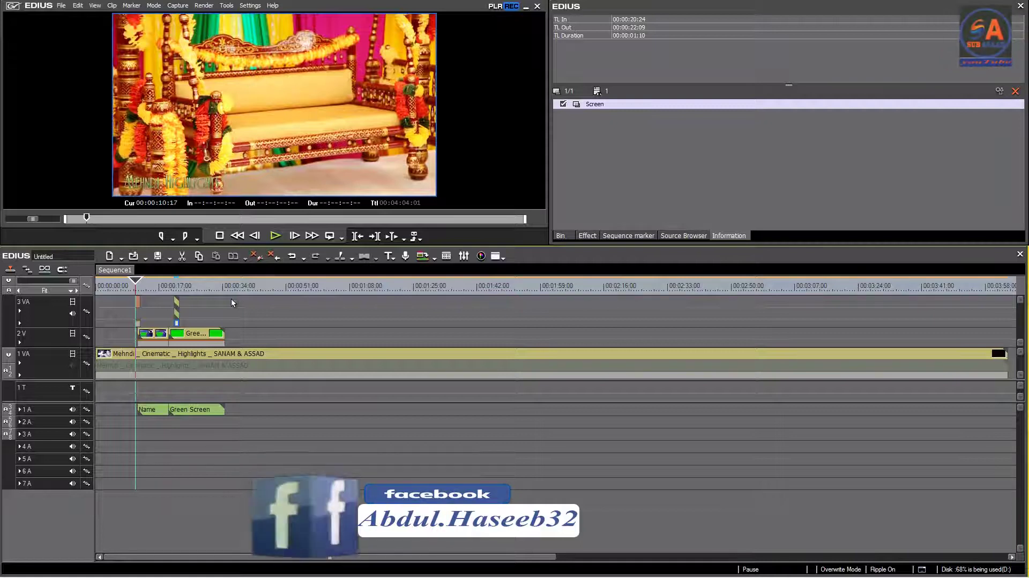
left_click(275, 236)
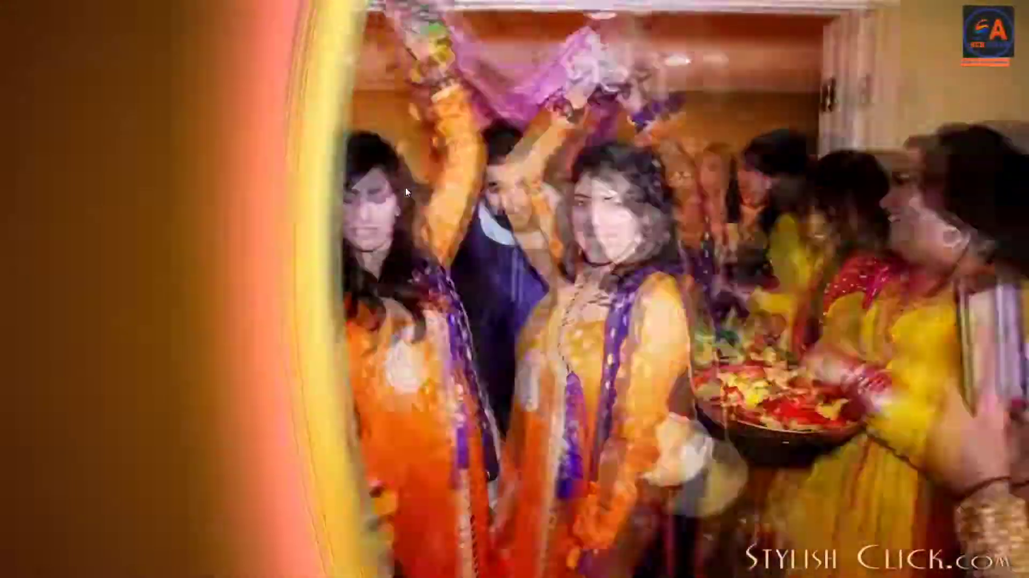
key("Escape")
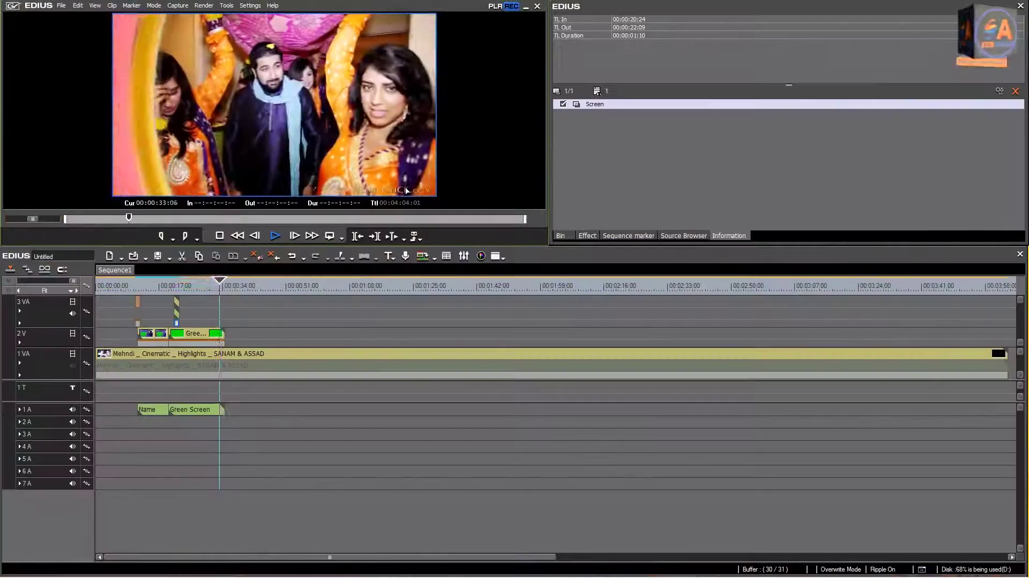
left_click(219, 235)
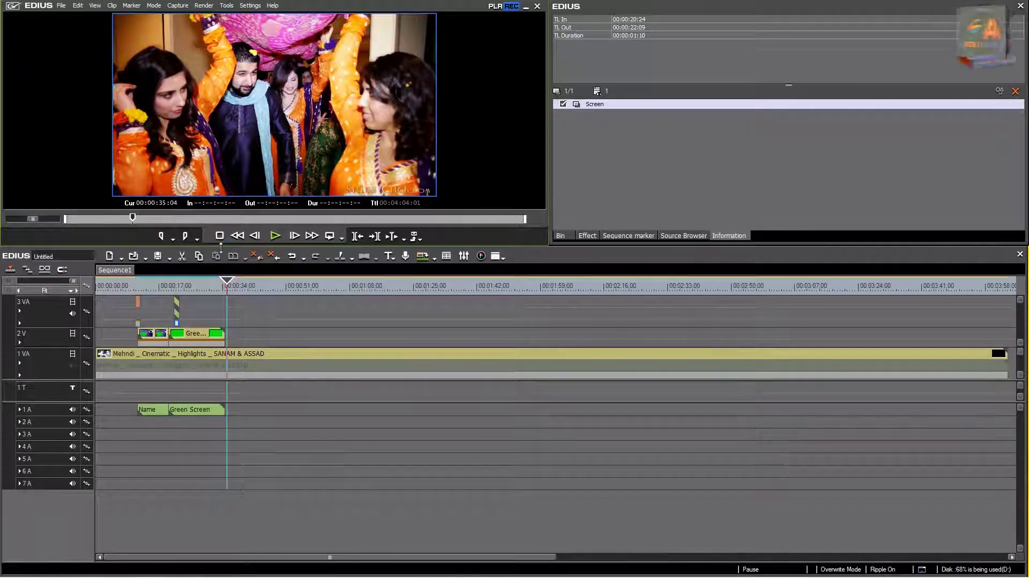
Step: Scrub back through the keyed Green Screen clip to 00:00:25:17 to check the video inside the round frame
left_click_drag(227, 282, 200, 290)
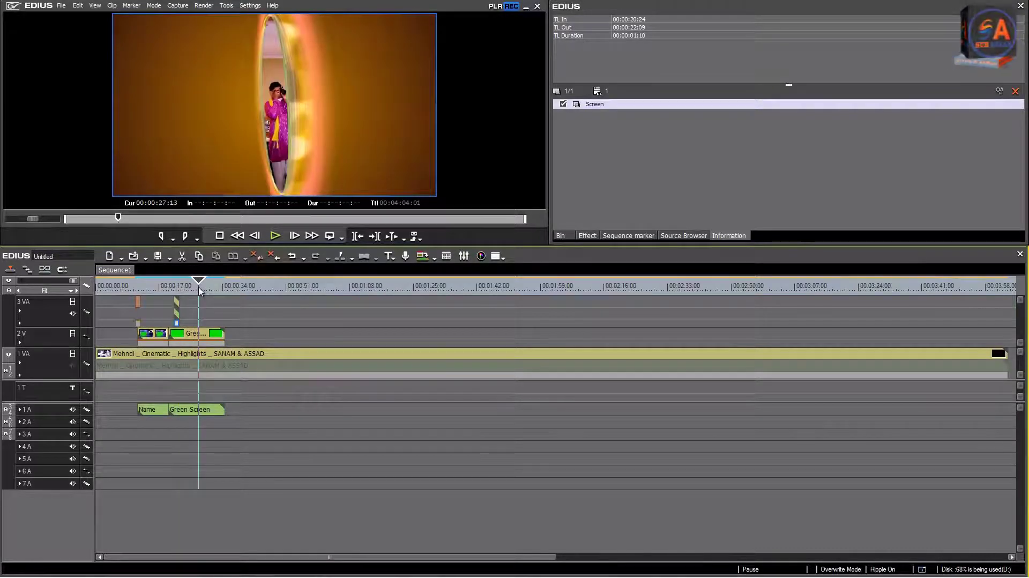
left_click_drag(203, 281, 191, 281)
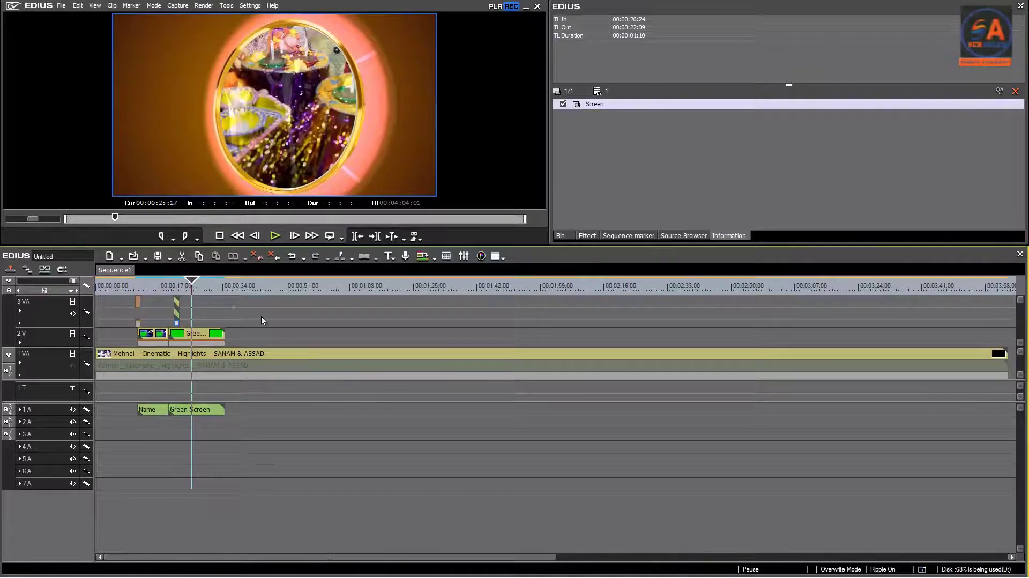